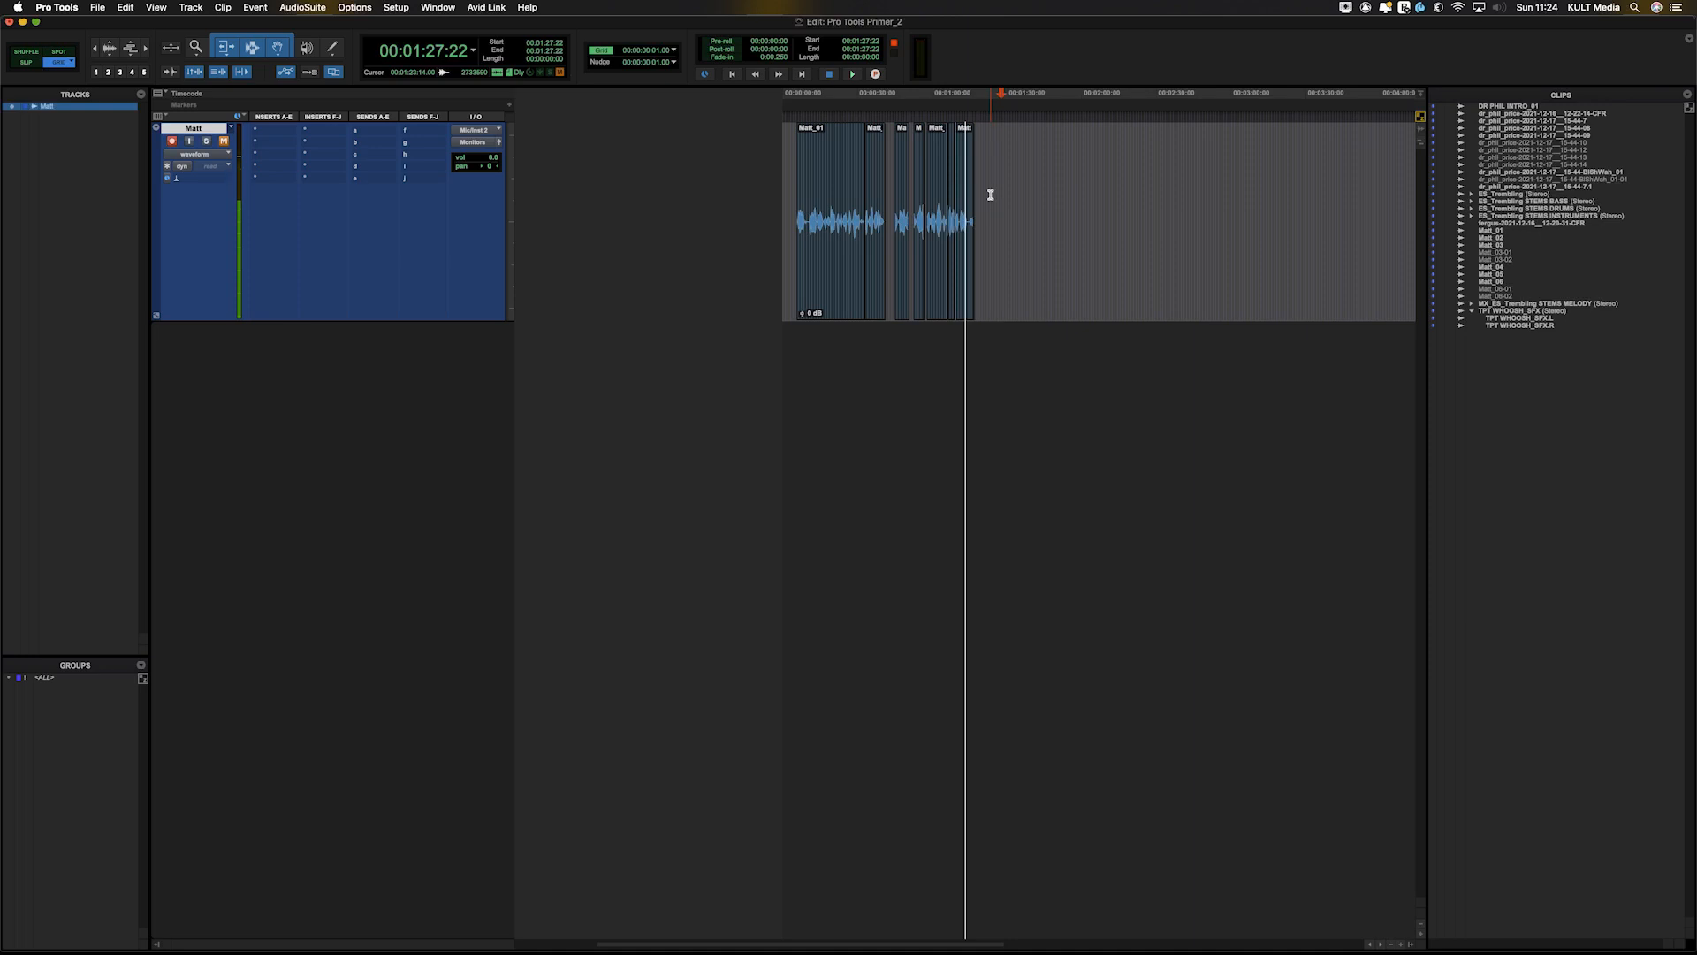
{"action": "key", "text": "super+space"}
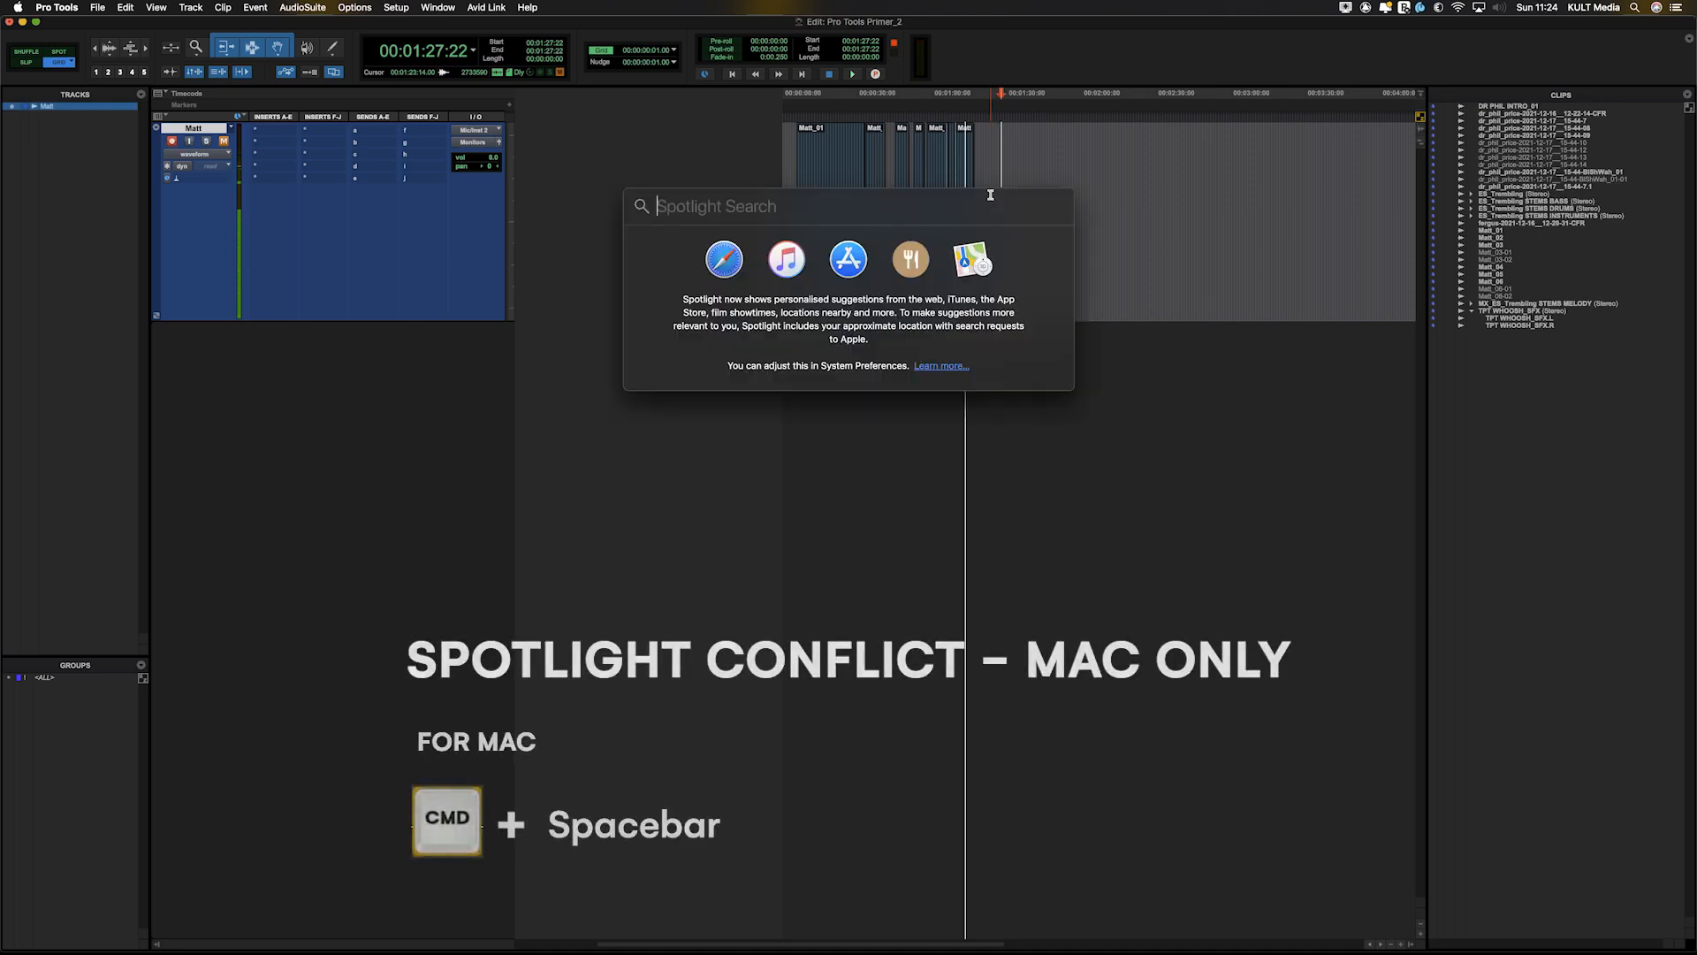
{"action": "key", "text": "super+space"}
{"action": "key", "text": "super+space"}
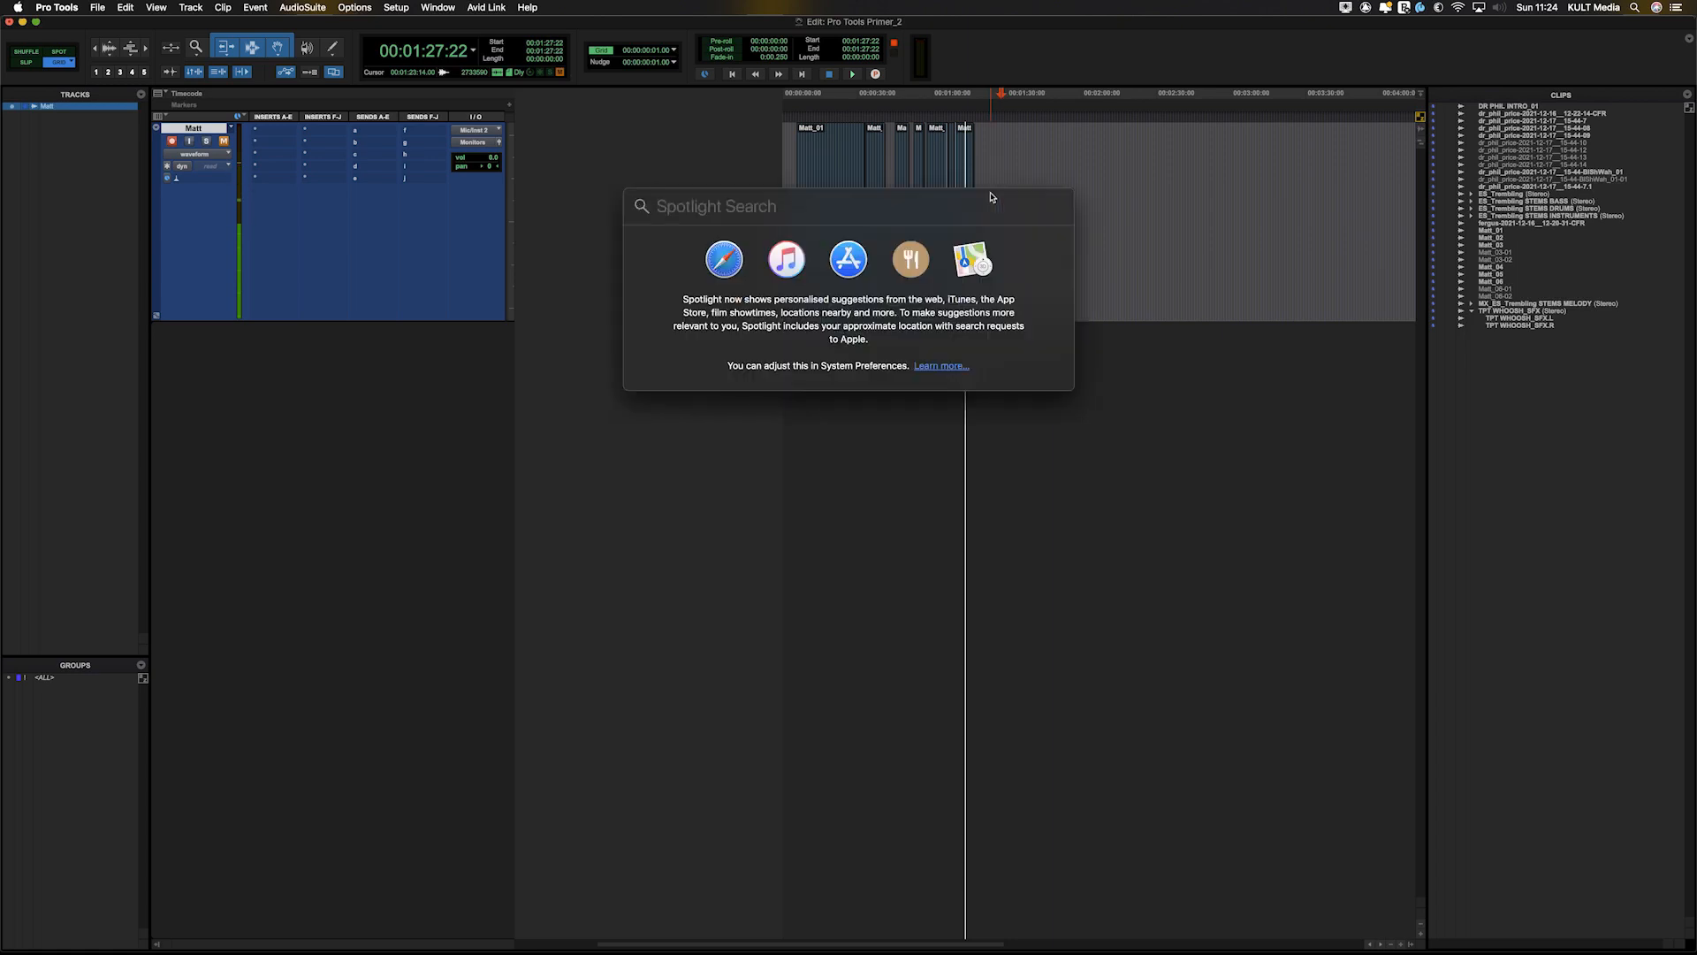
{"action": "key", "text": "super+space"}
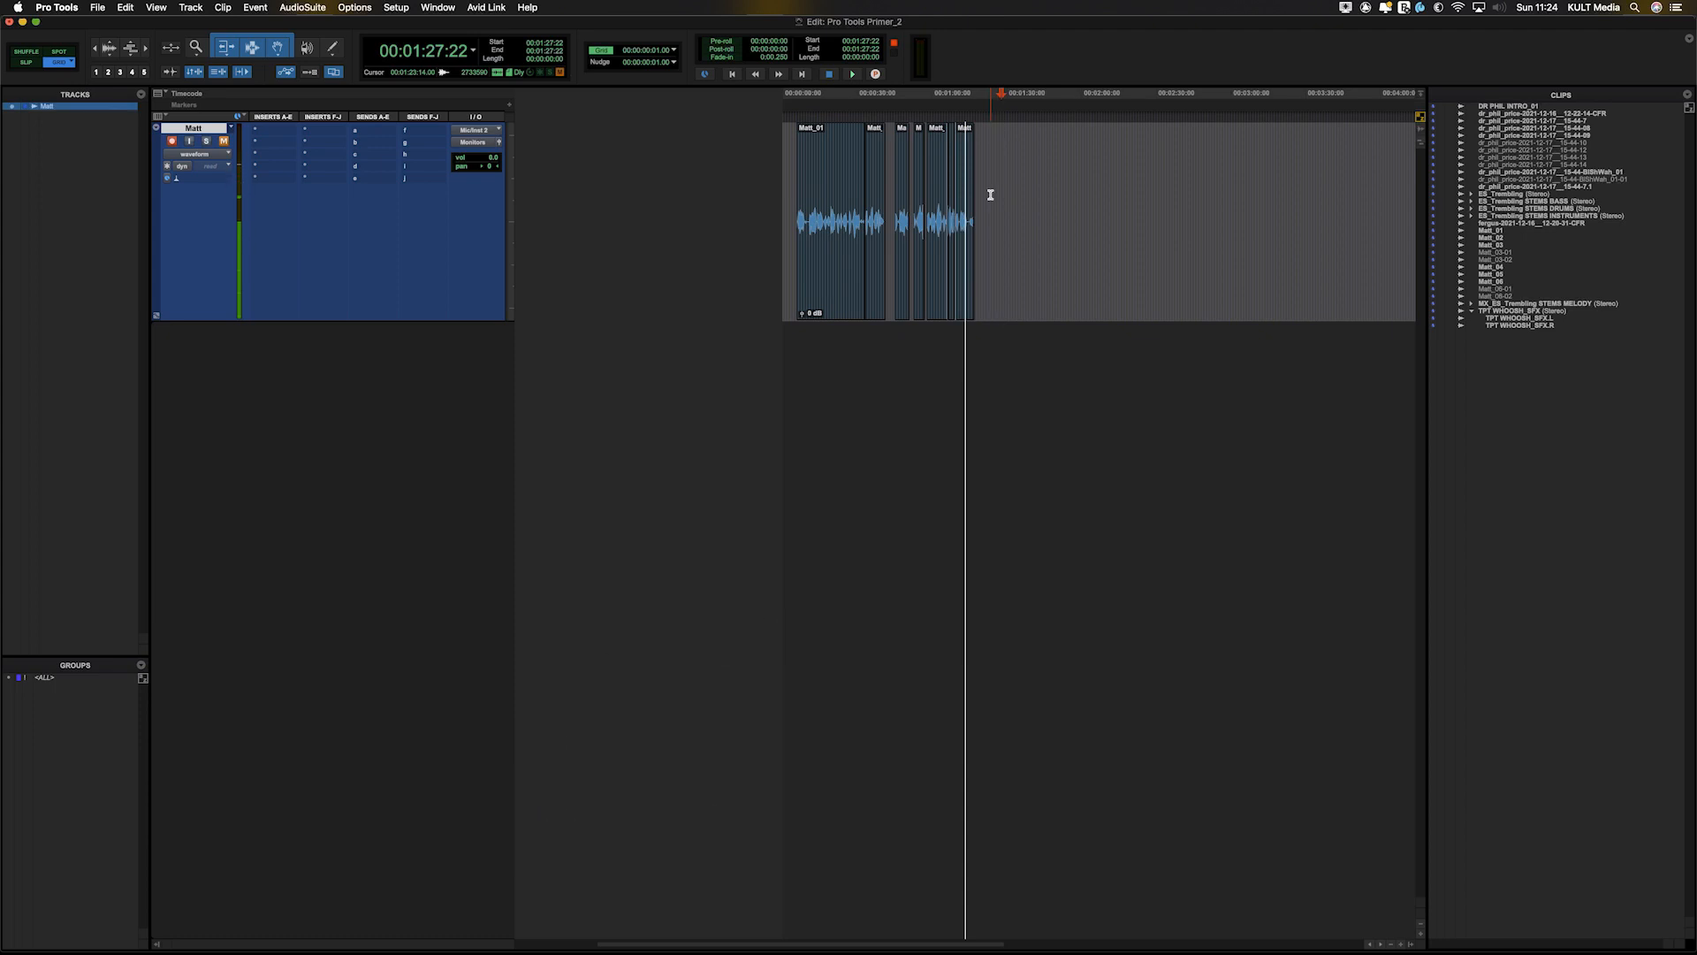
- Record a take on the armed voice track from 00:01:27:22, punching in and out during playback, and stop the transport
{"action": "key", "text": "F12"}
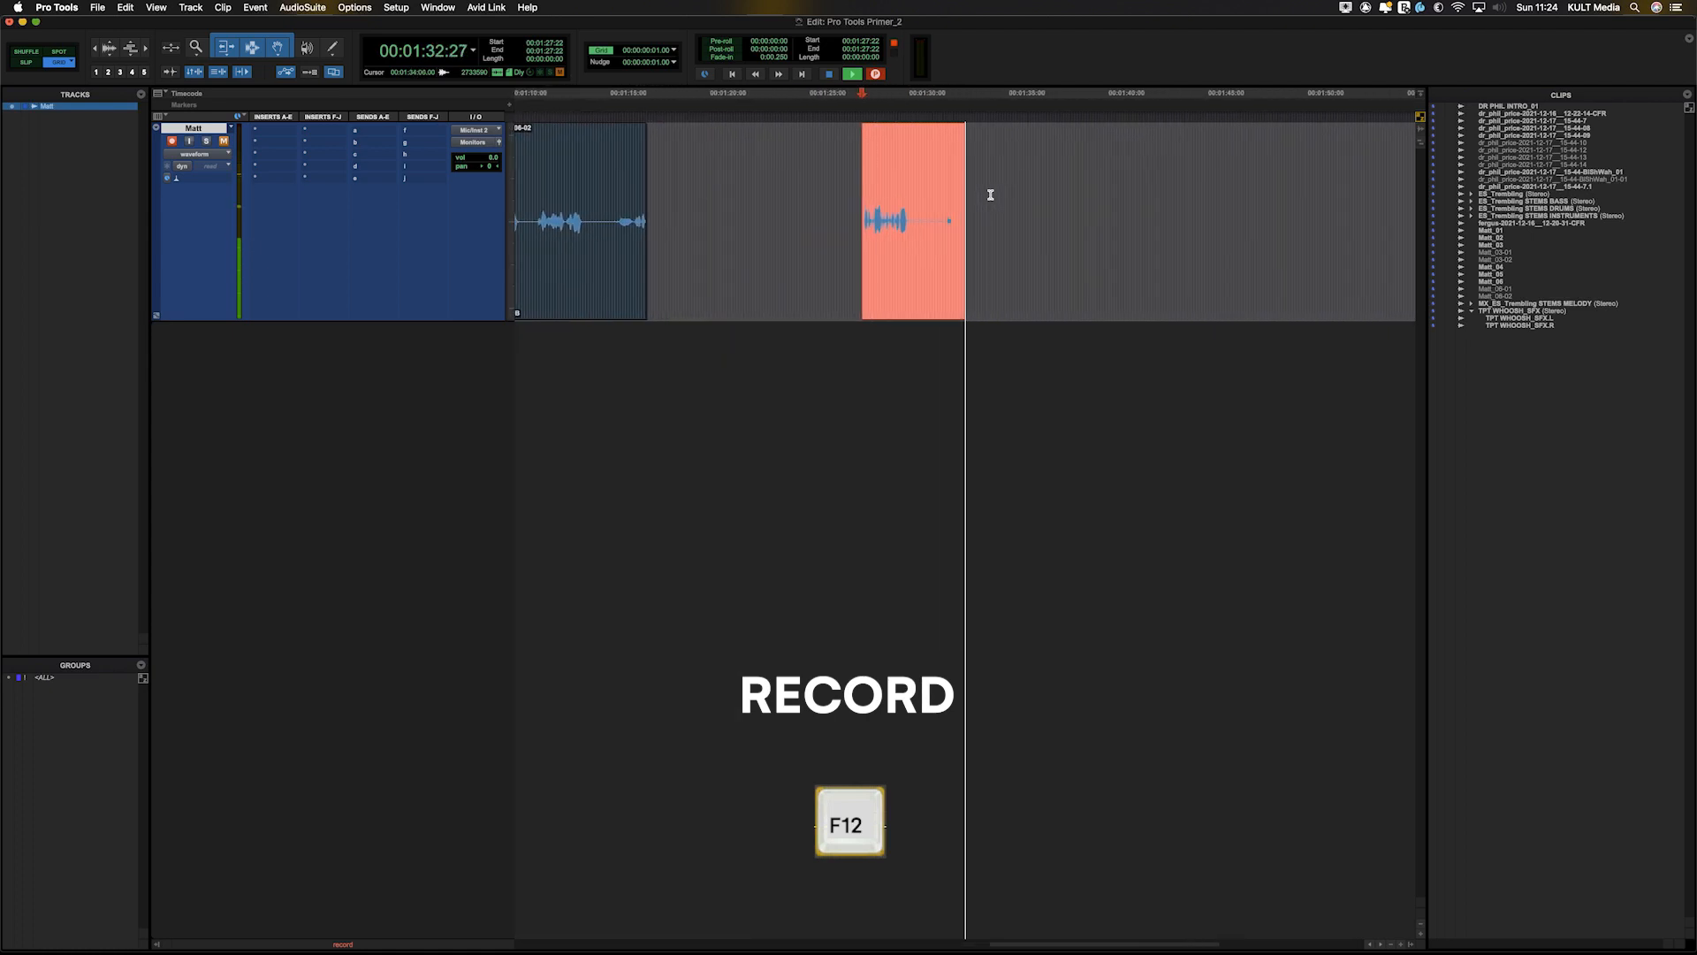
{"action": "key", "text": "r"}
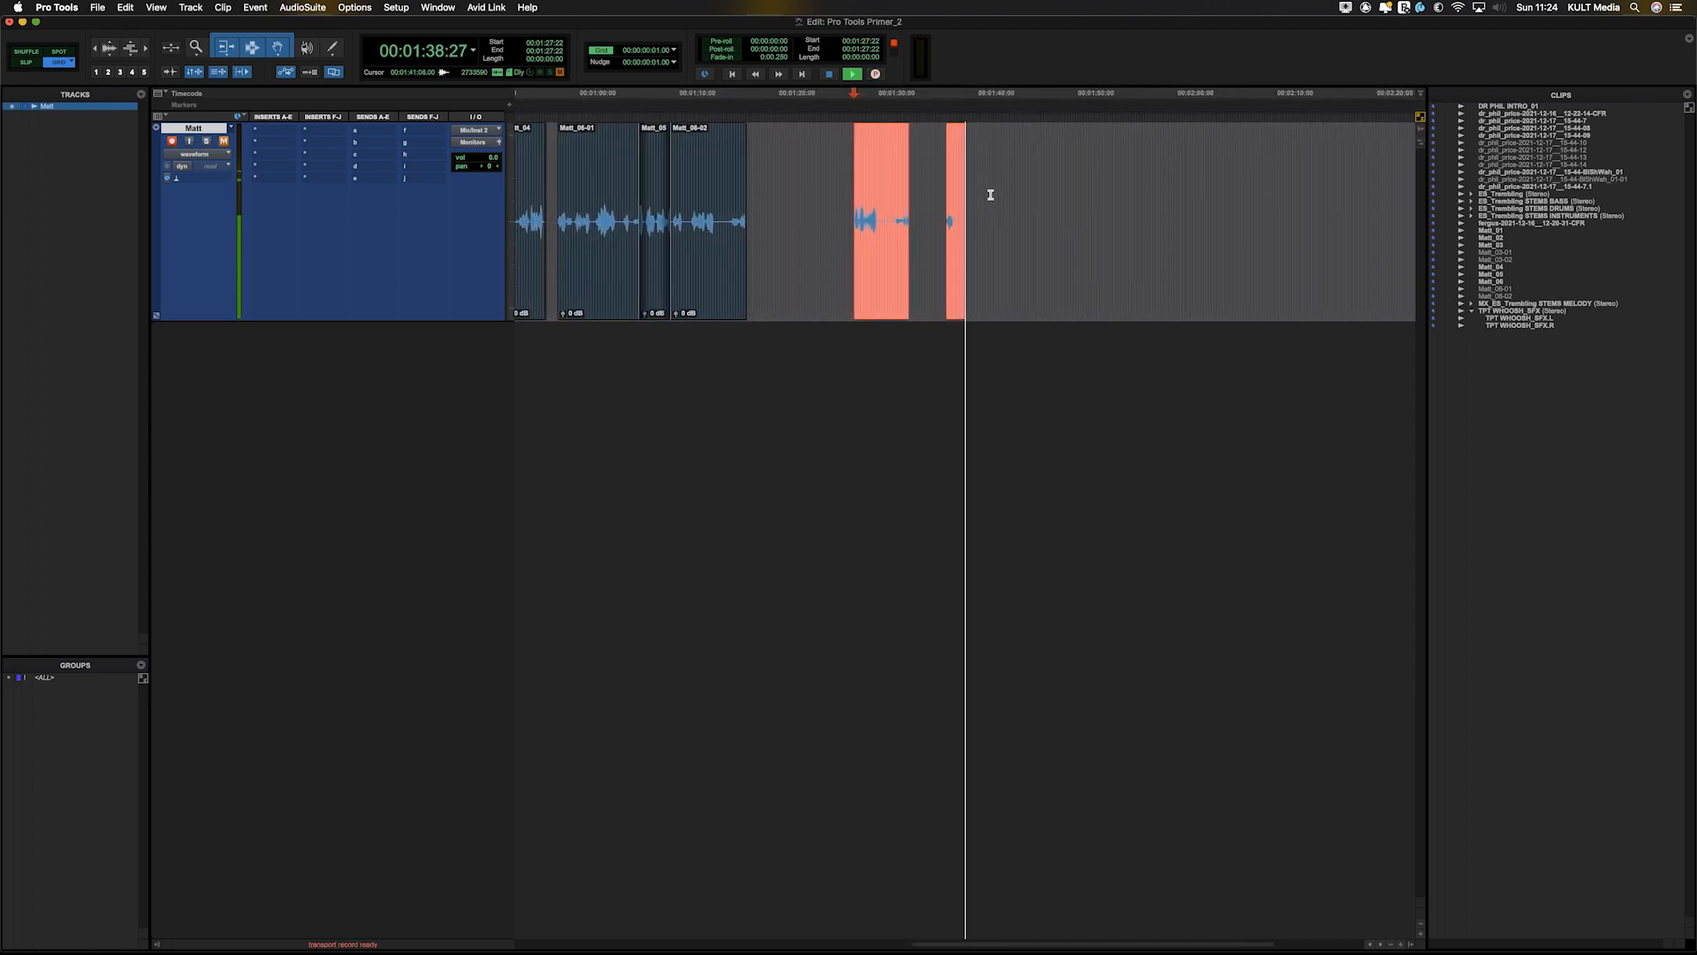
{"action": "key", "text": "KP_3"}
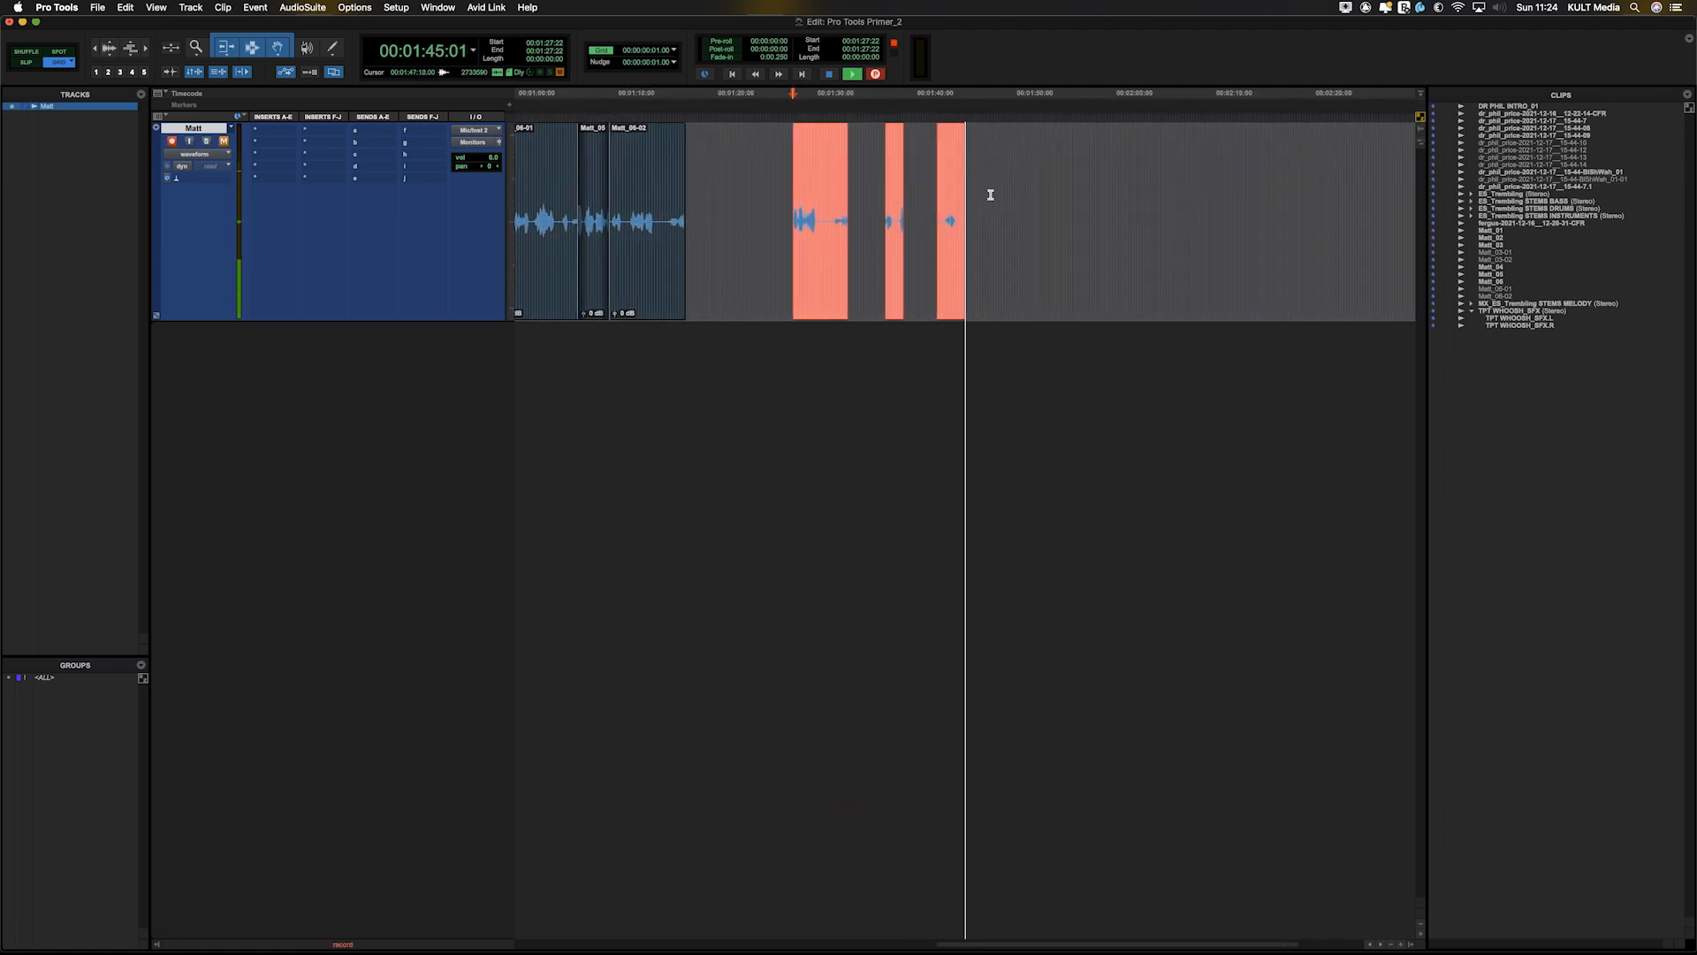
{"action": "key", "text": "space"}
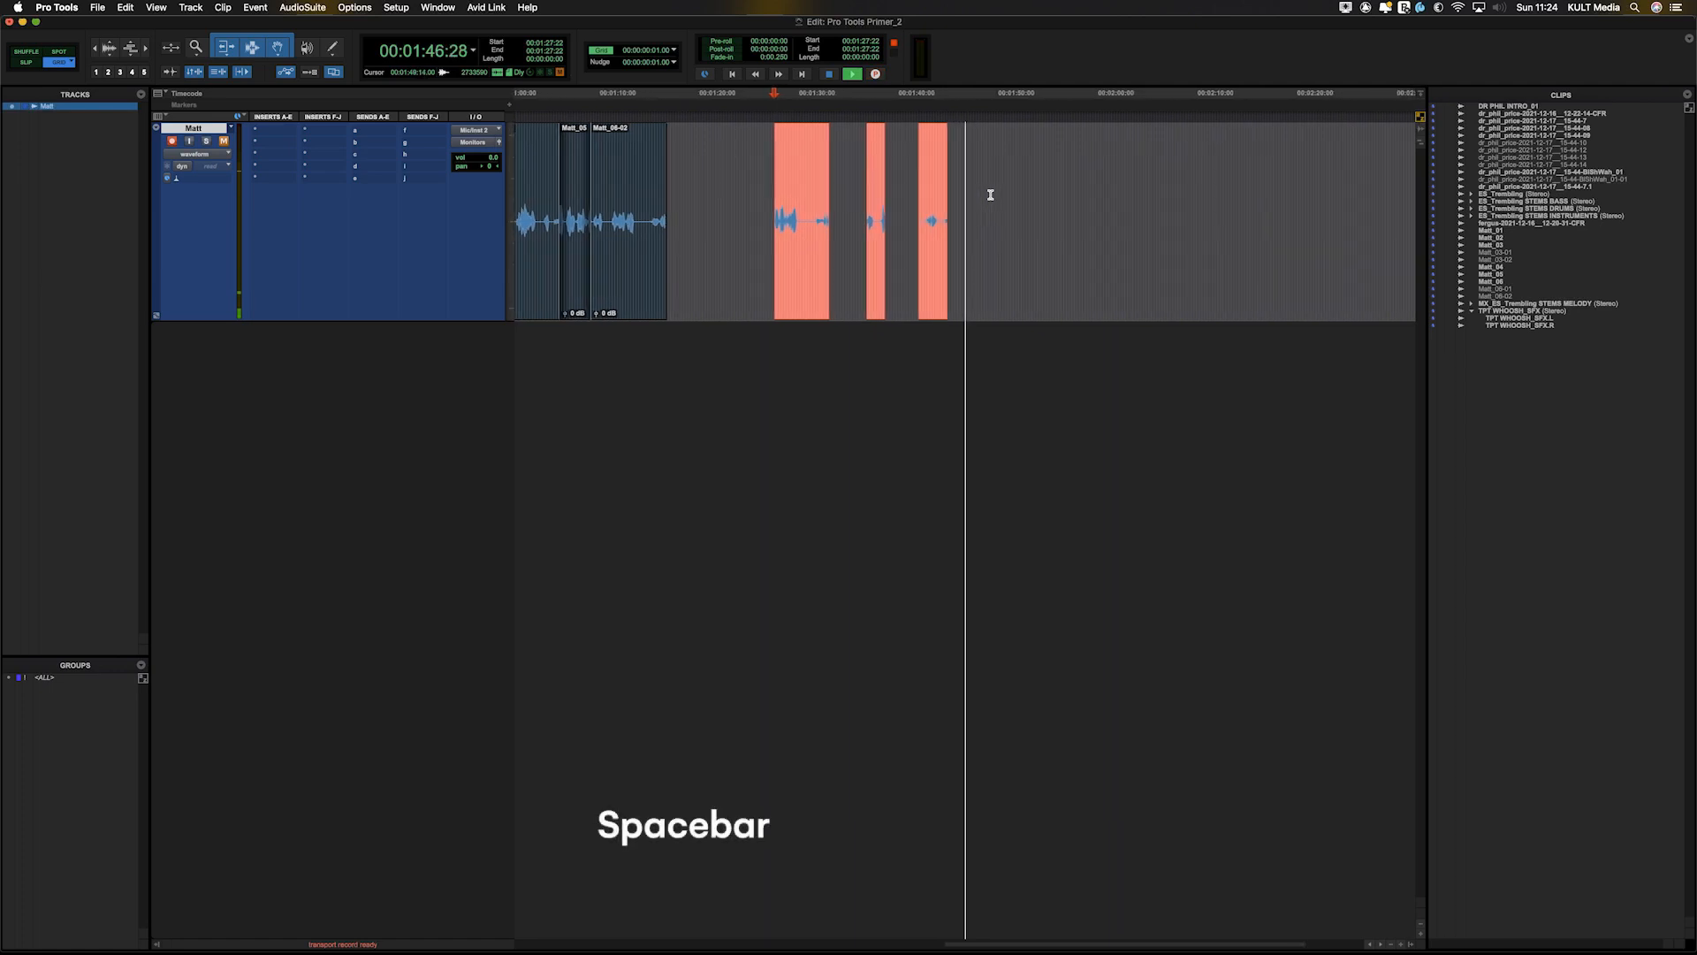
- Extend the first newly recorded clip on the voice track to the end of the whole take, covering the punched-out gaps
{"action": "left_click", "coordinate": [818, 205]}
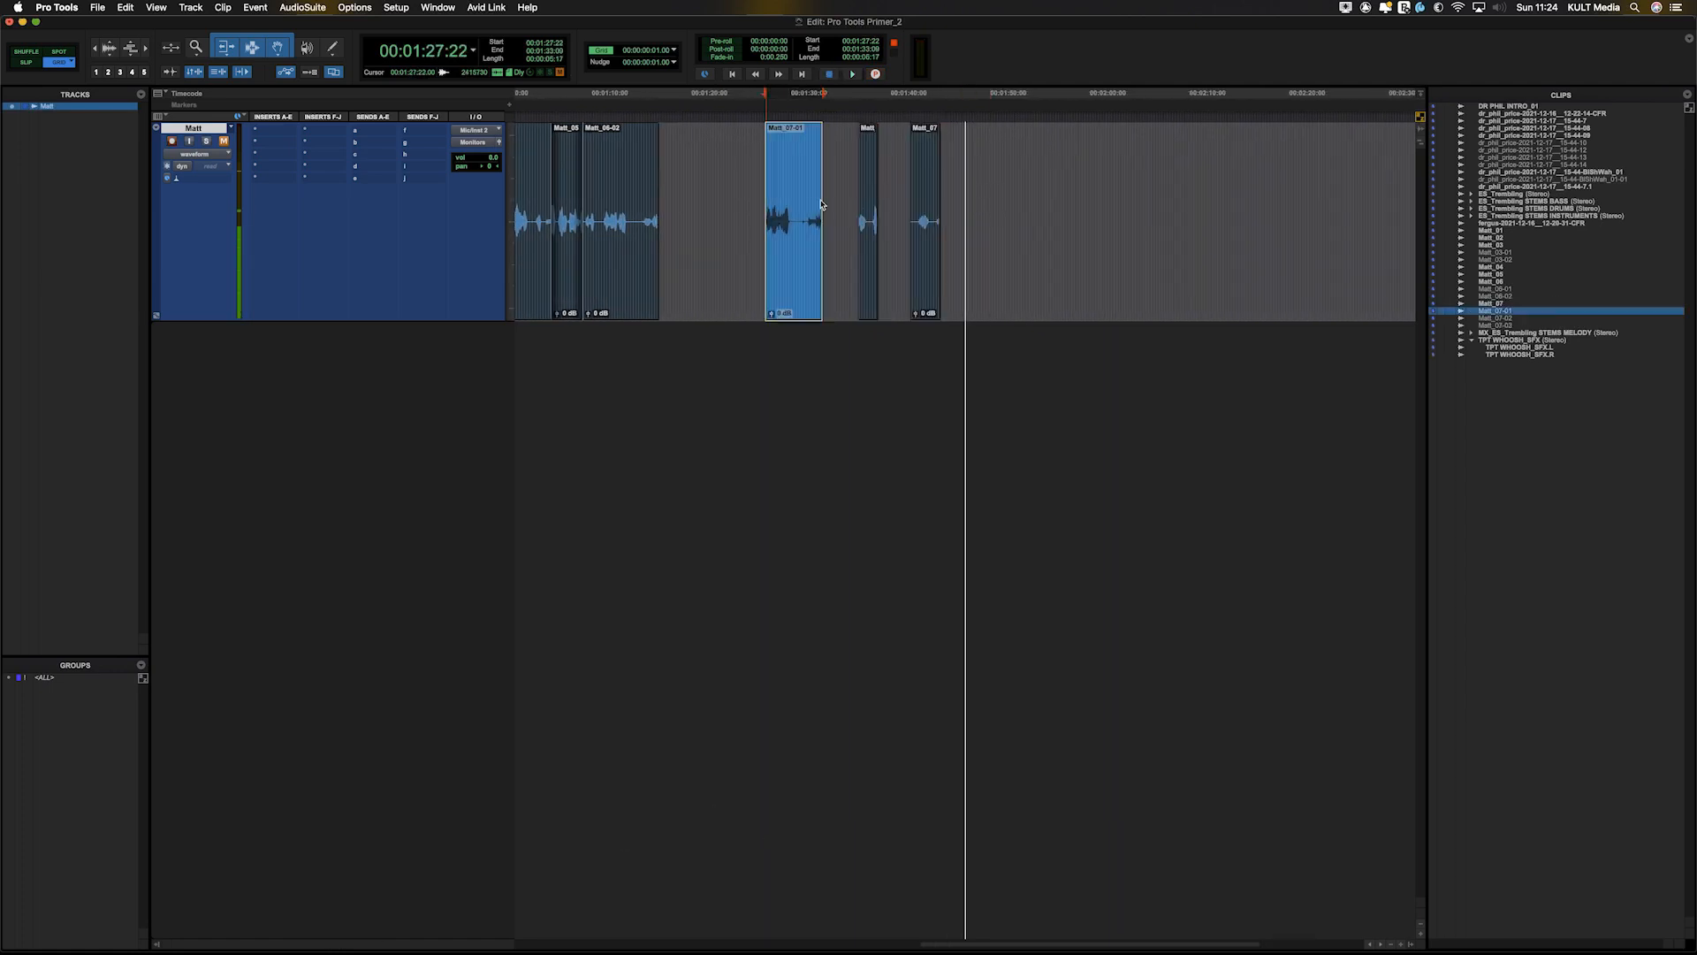
{"action": "left_click_drag", "start_coordinate": [817, 200], "coordinate": [1227, 207]}
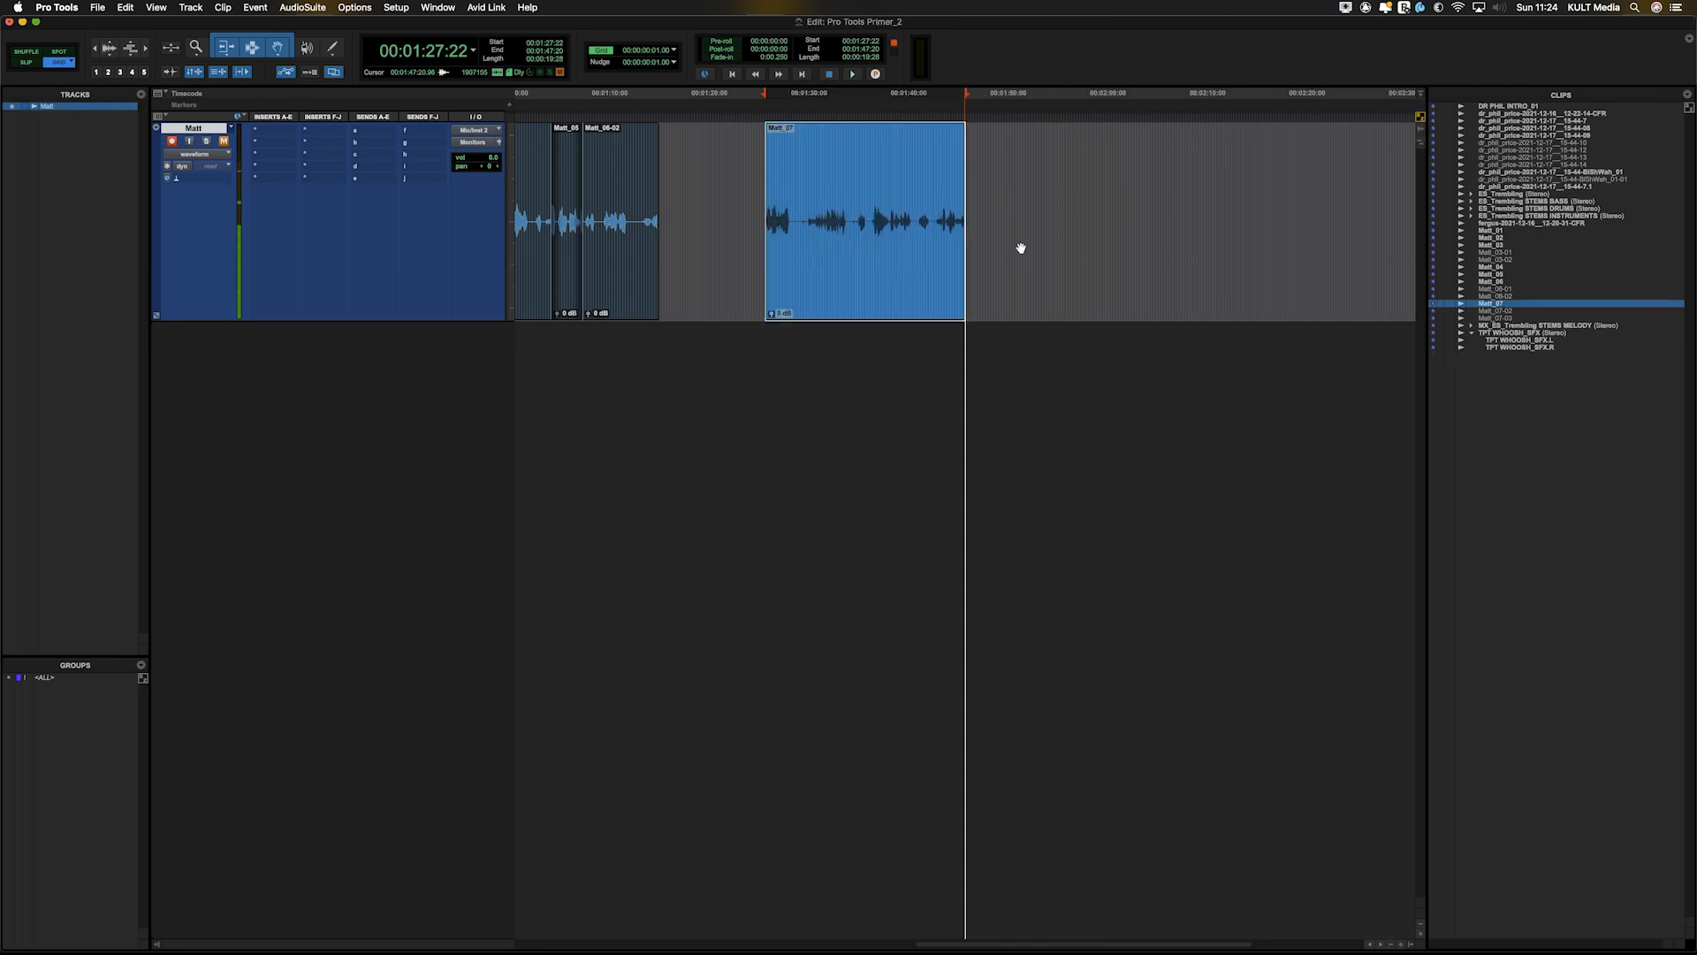
{"action": "left_click", "coordinate": [989, 215]}
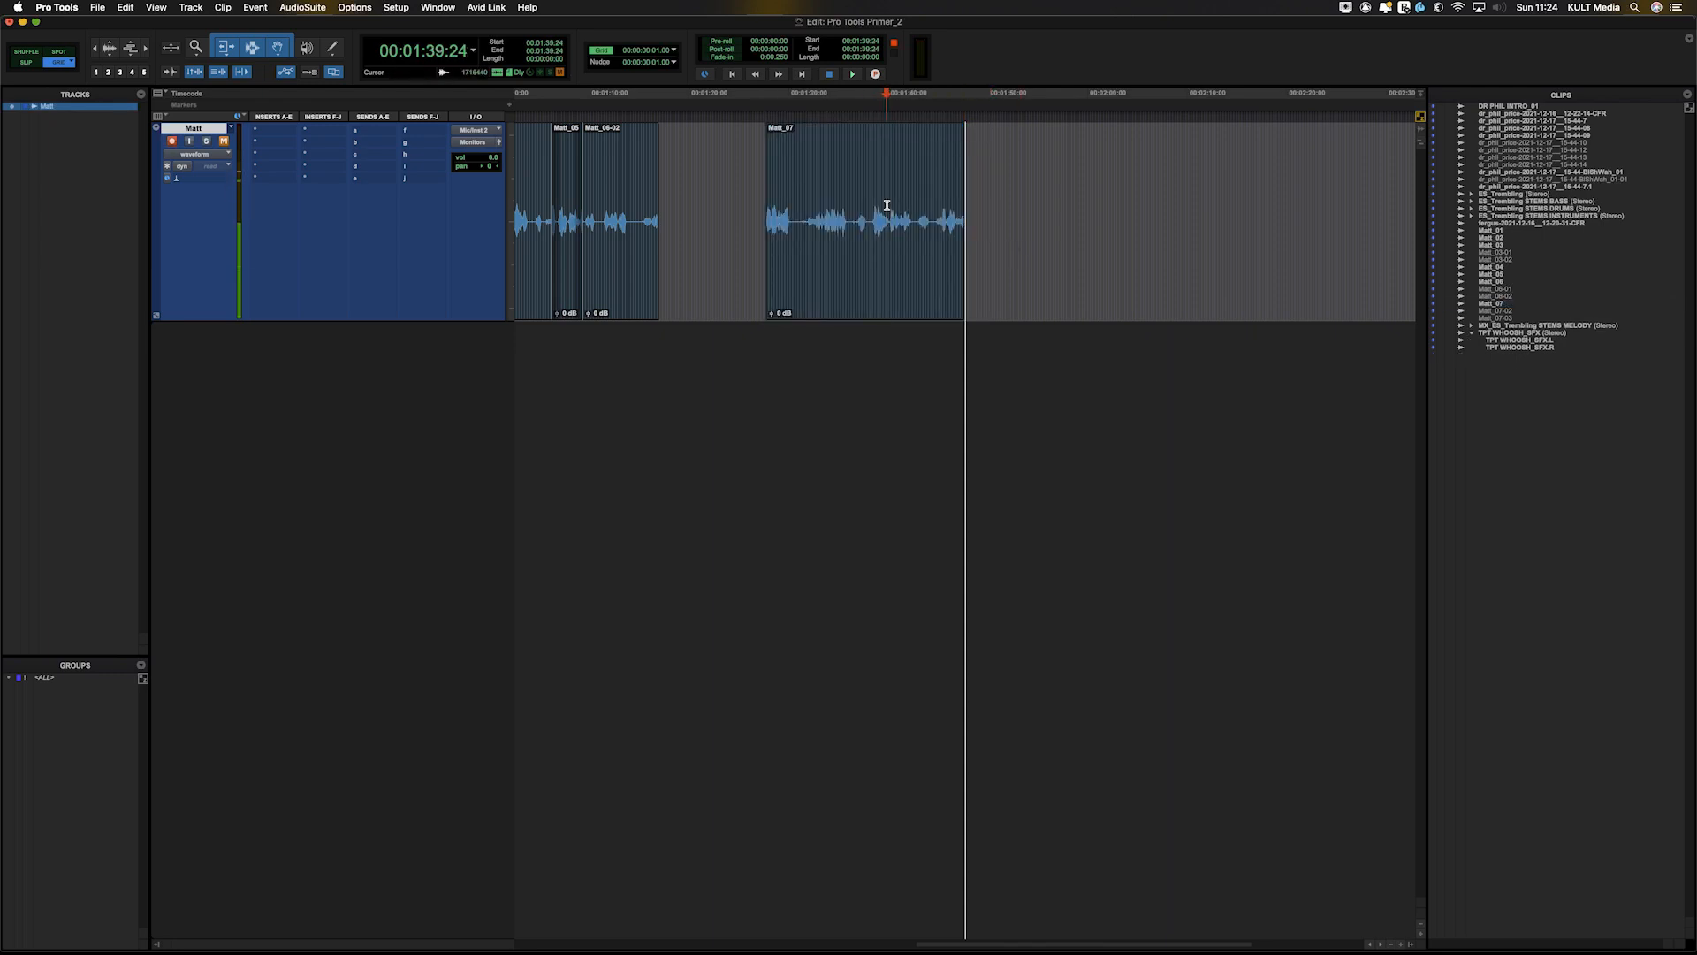
- Place the cursor at 00:01:50:06, start playback, punch in a short recording on the voice track, and stop the transport
{"action": "left_click", "coordinate": [990, 144]}
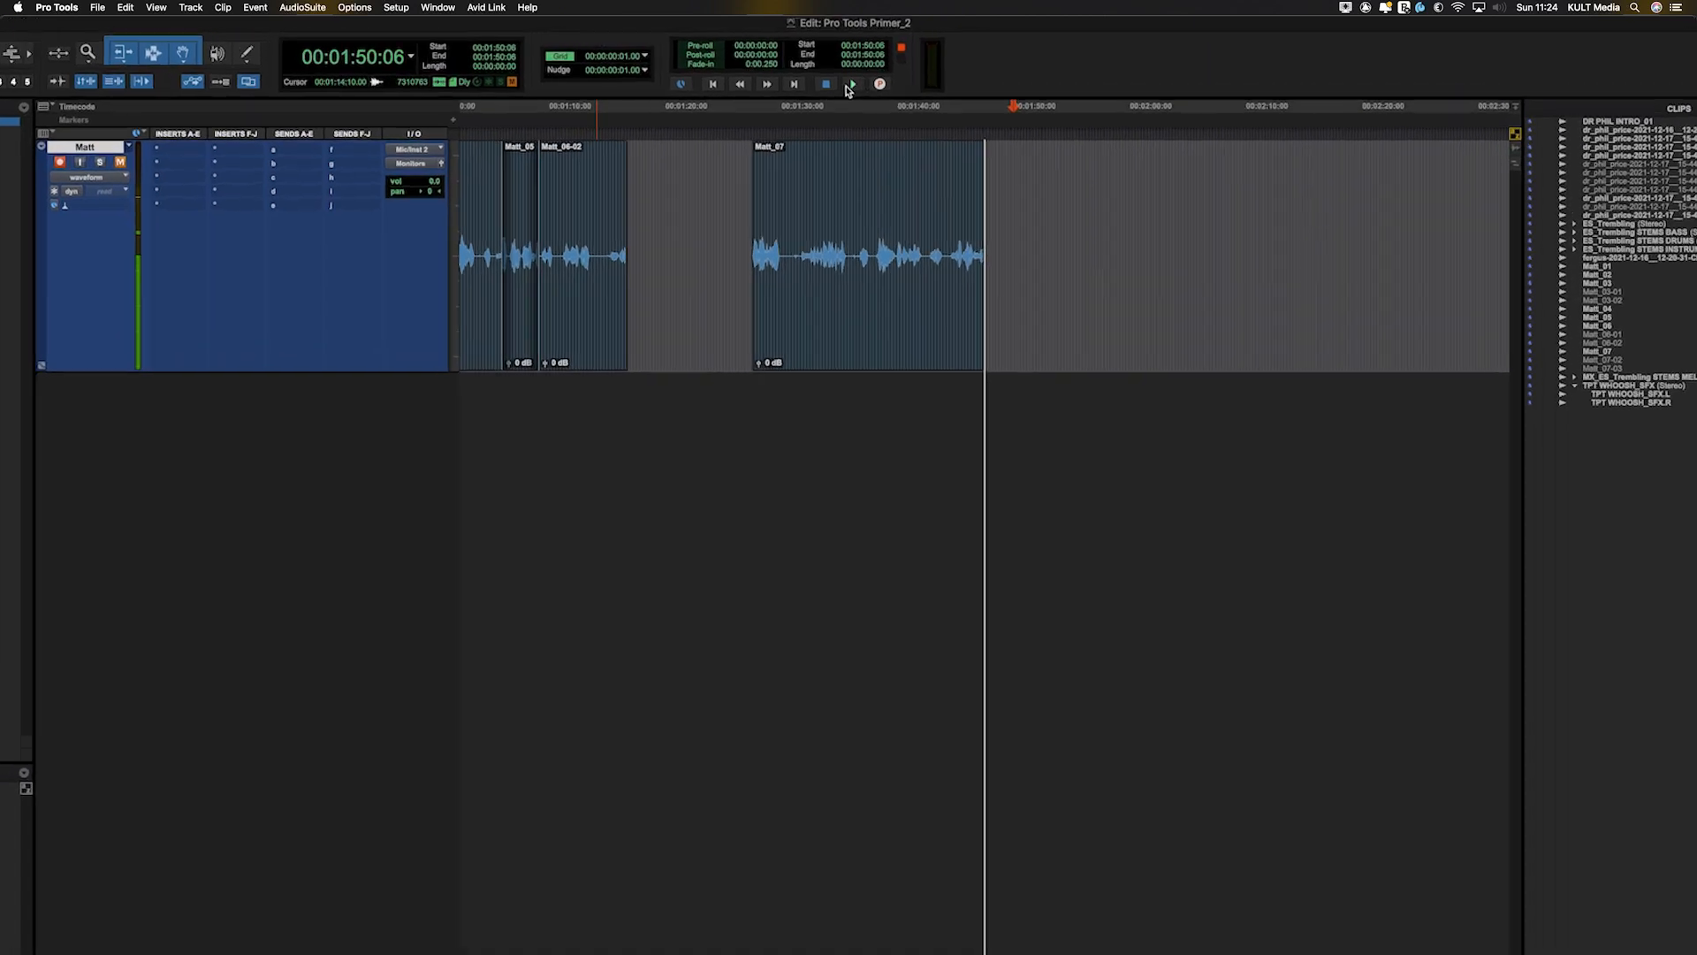
{"action": "left_click", "coordinate": [851, 85]}
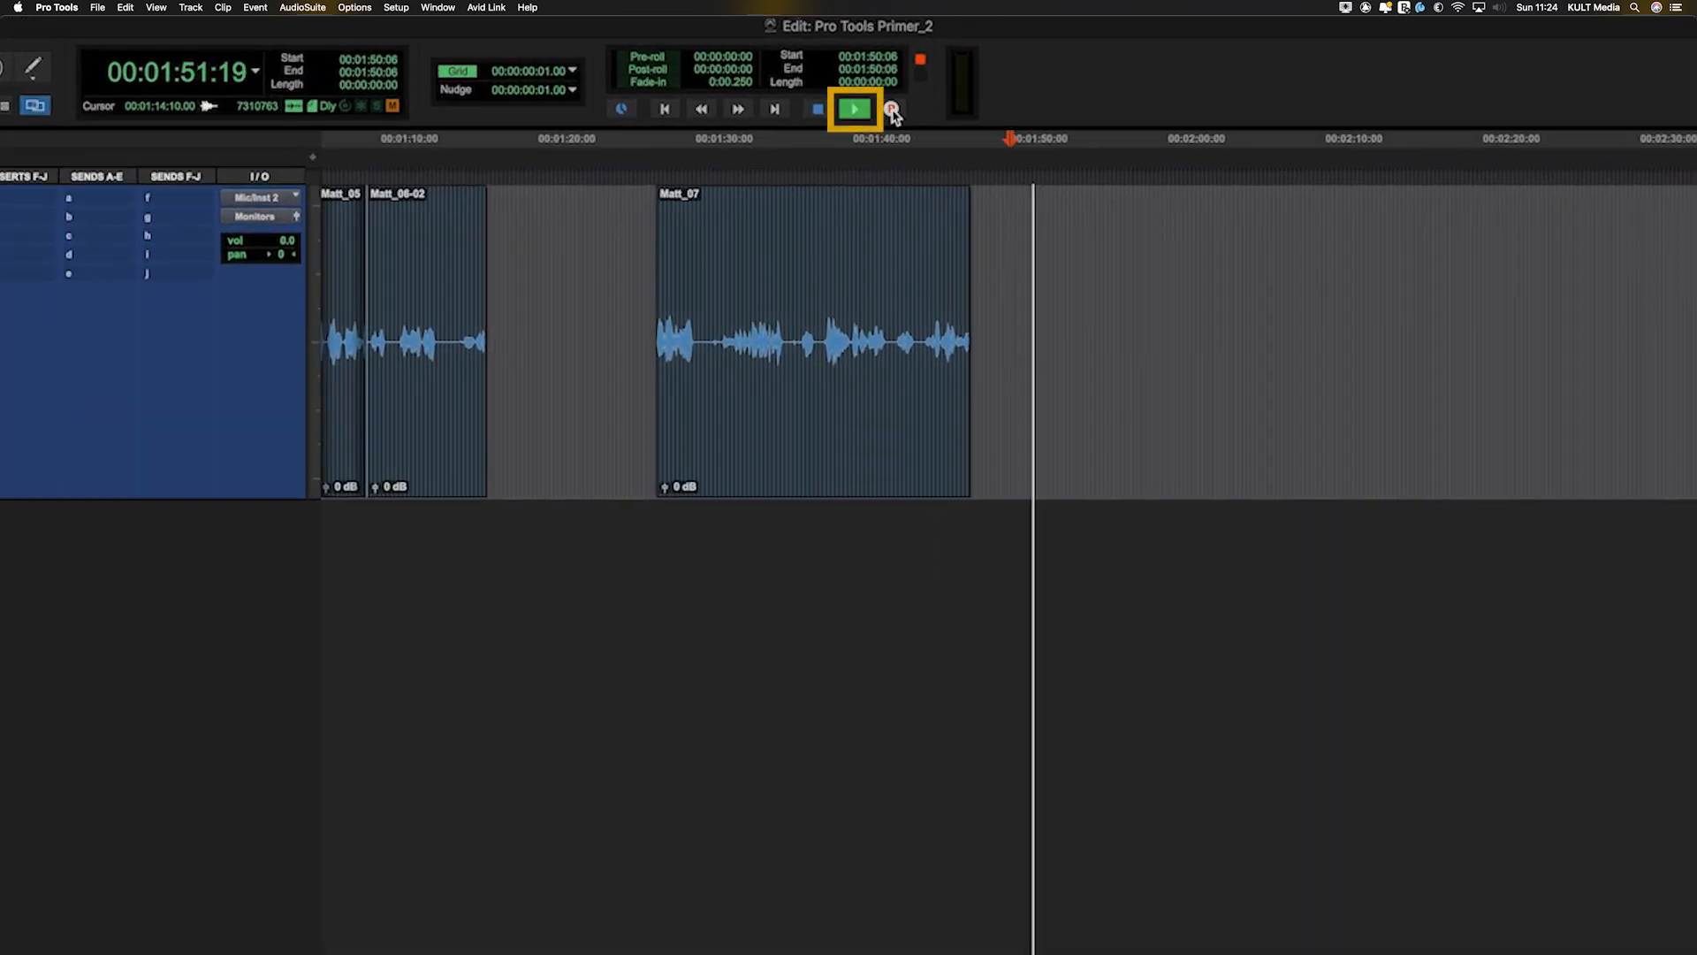
{"action": "left_click", "coordinate": [891, 109]}
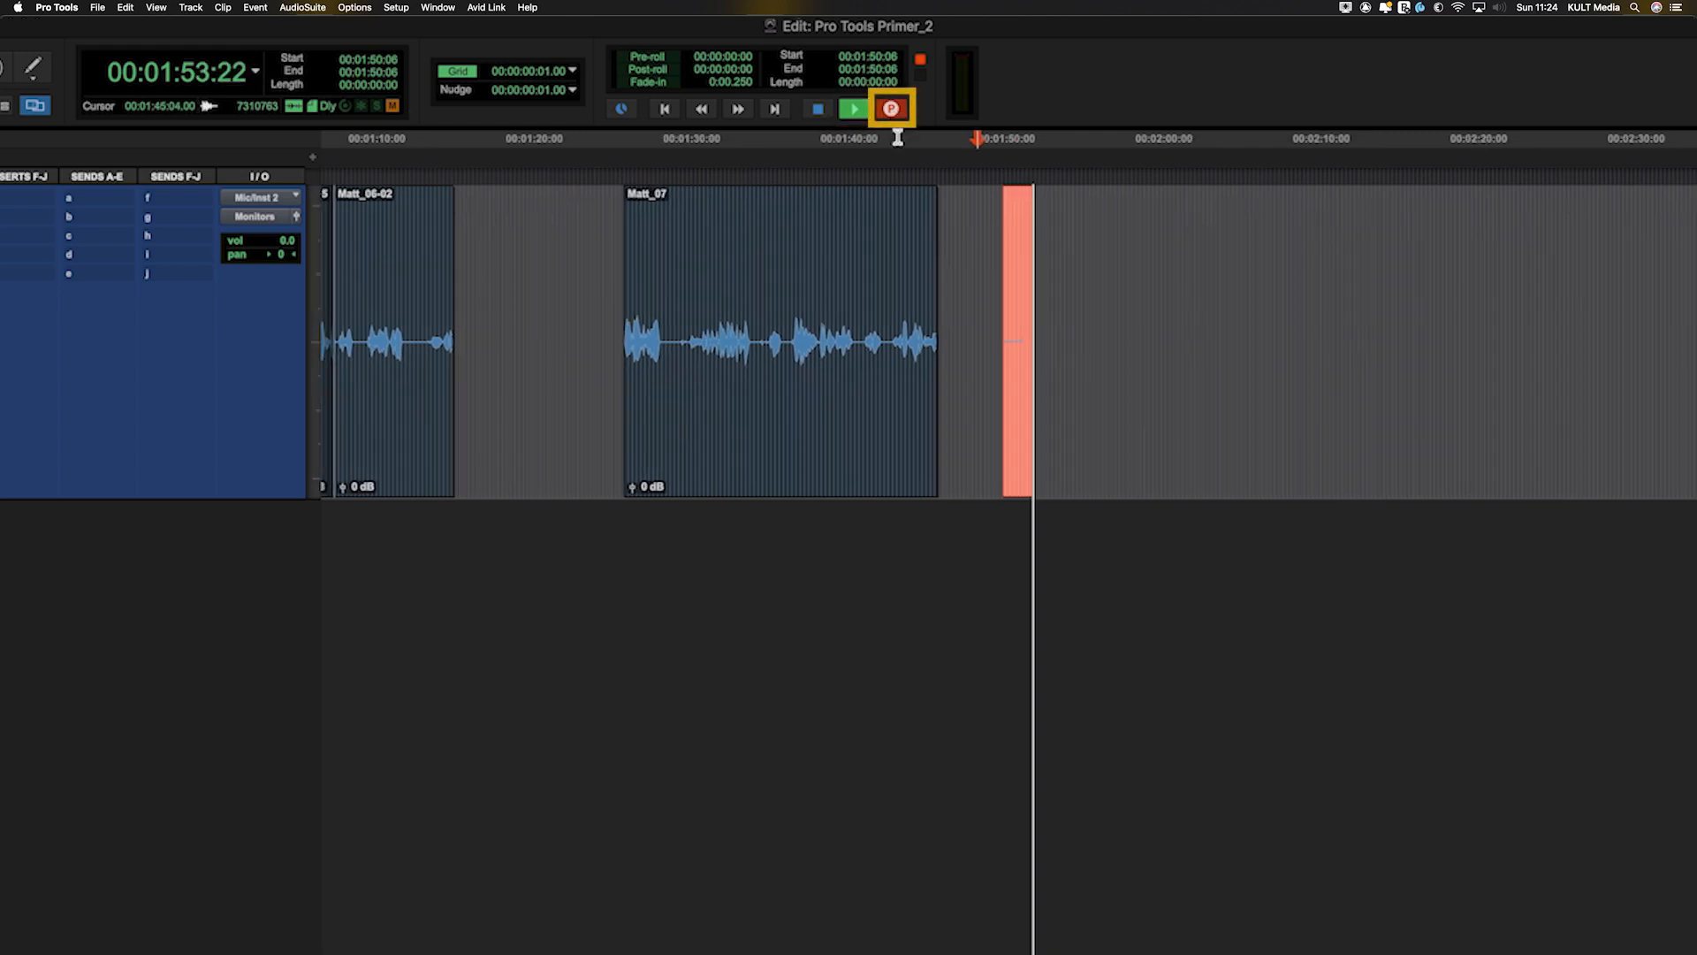
{"action": "left_click", "coordinate": [820, 111]}
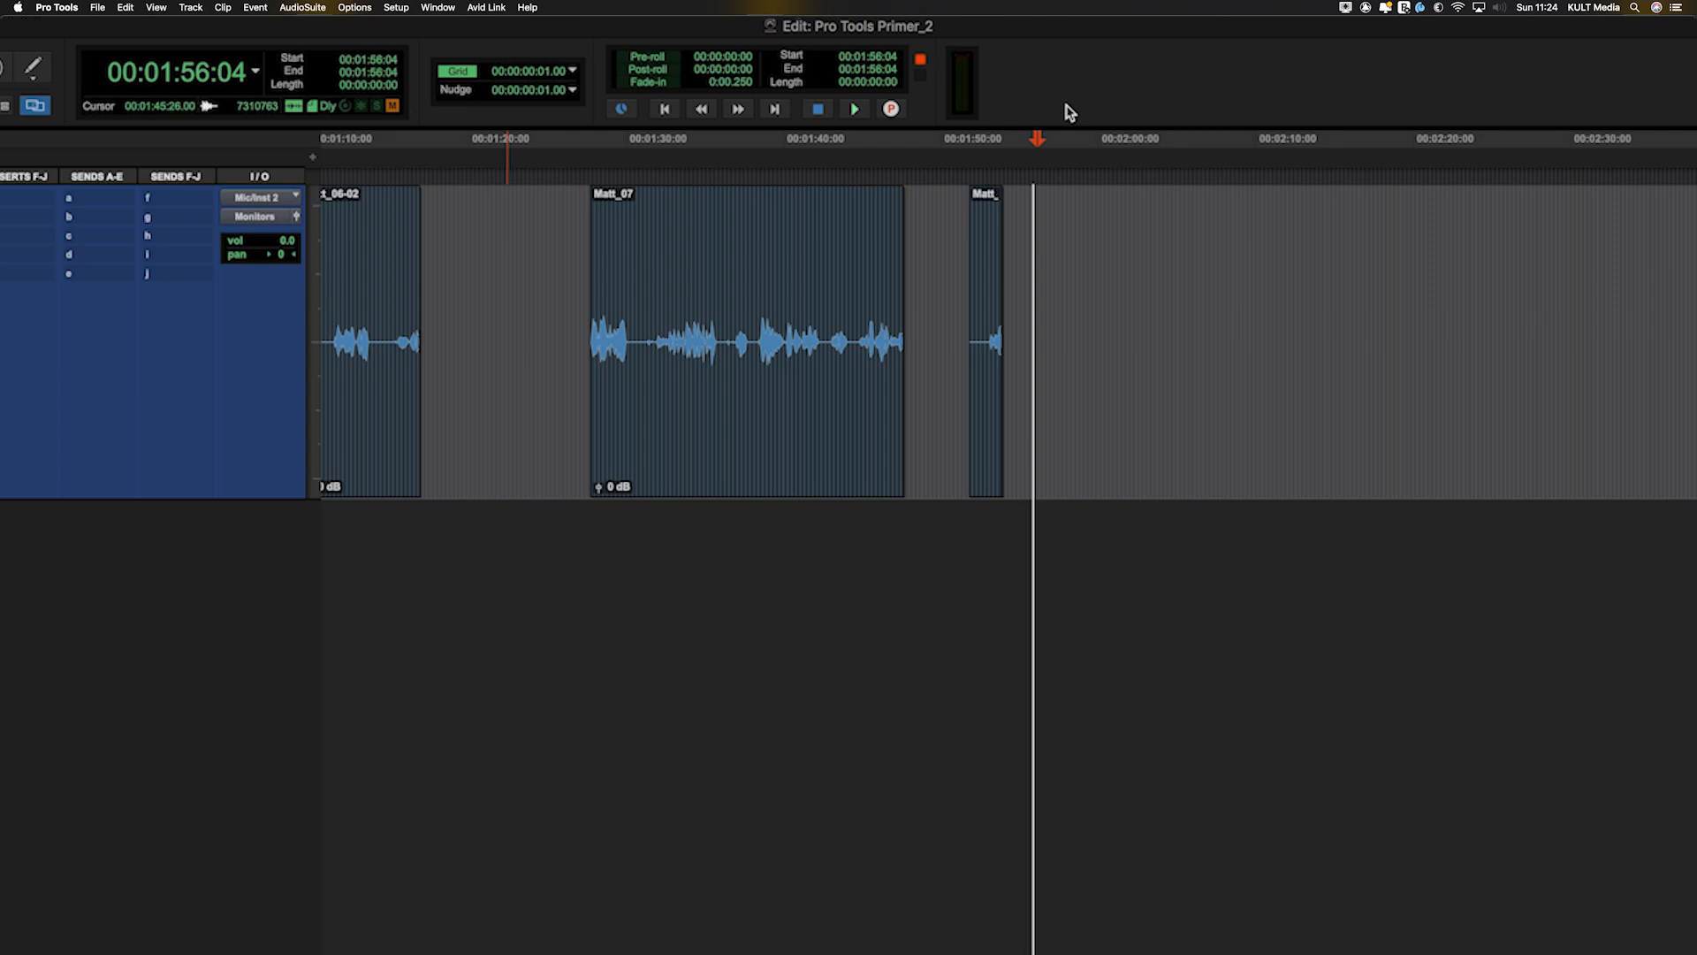
- Punch a short recording in and out from 00:01:56:04 using the floating Transport window, and close that window
{"action": "key", "text": "super+KP_1"}
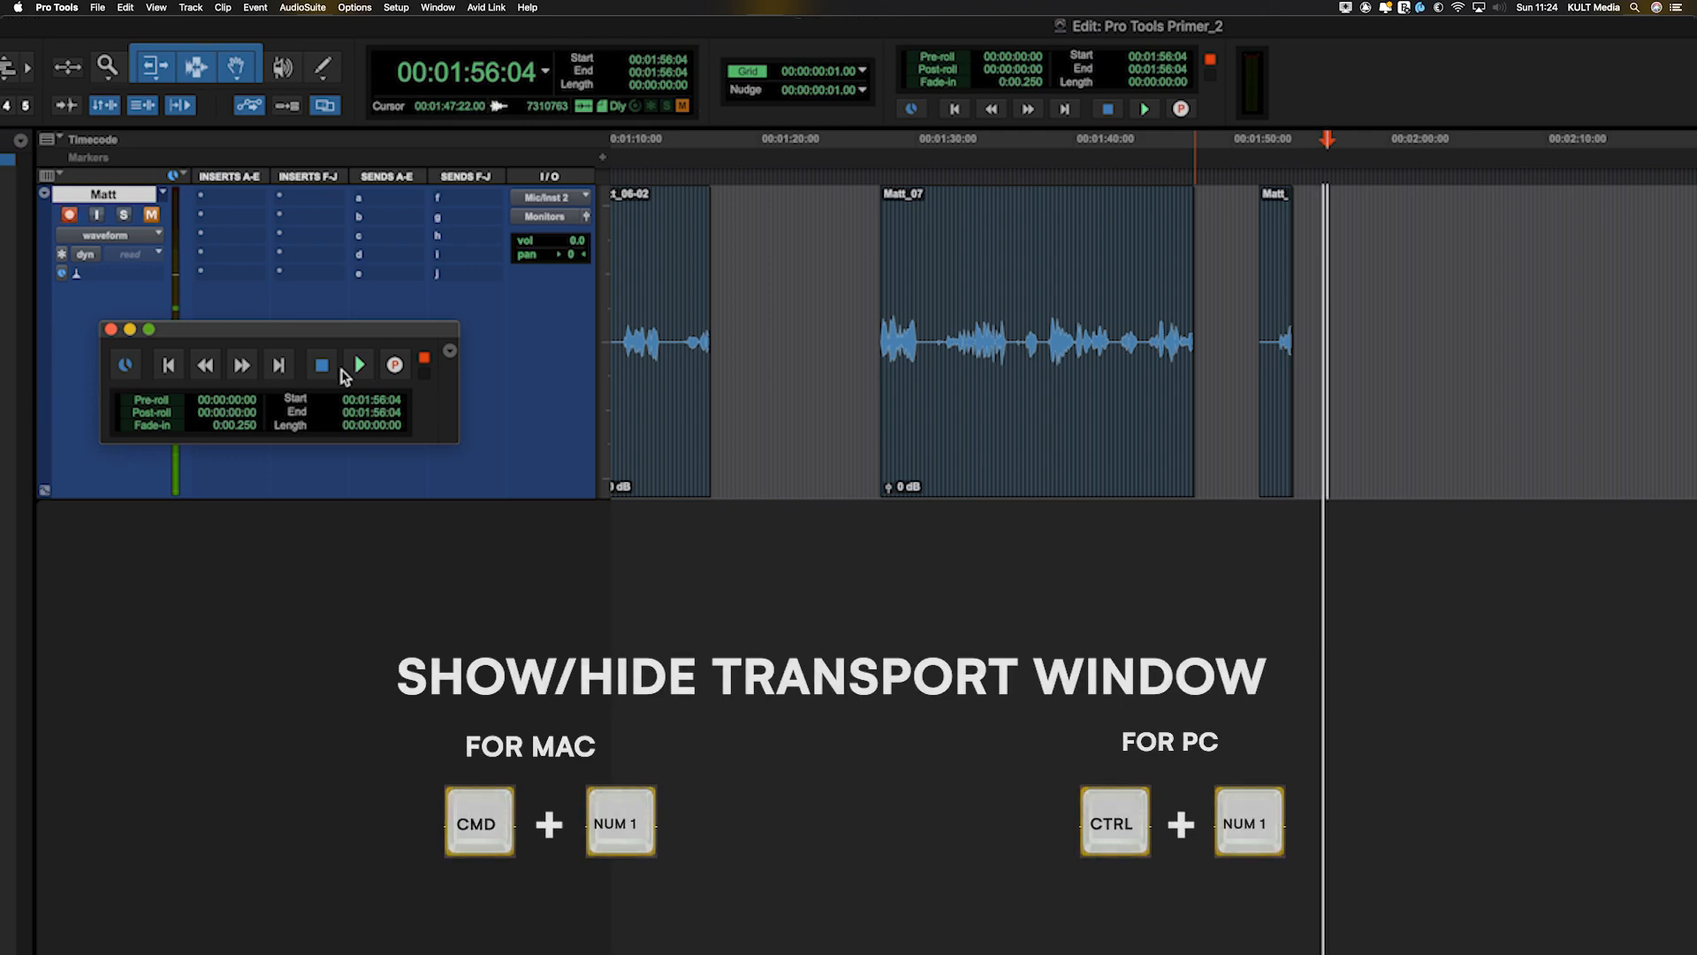
{"action": "left_click", "coordinate": [369, 365]}
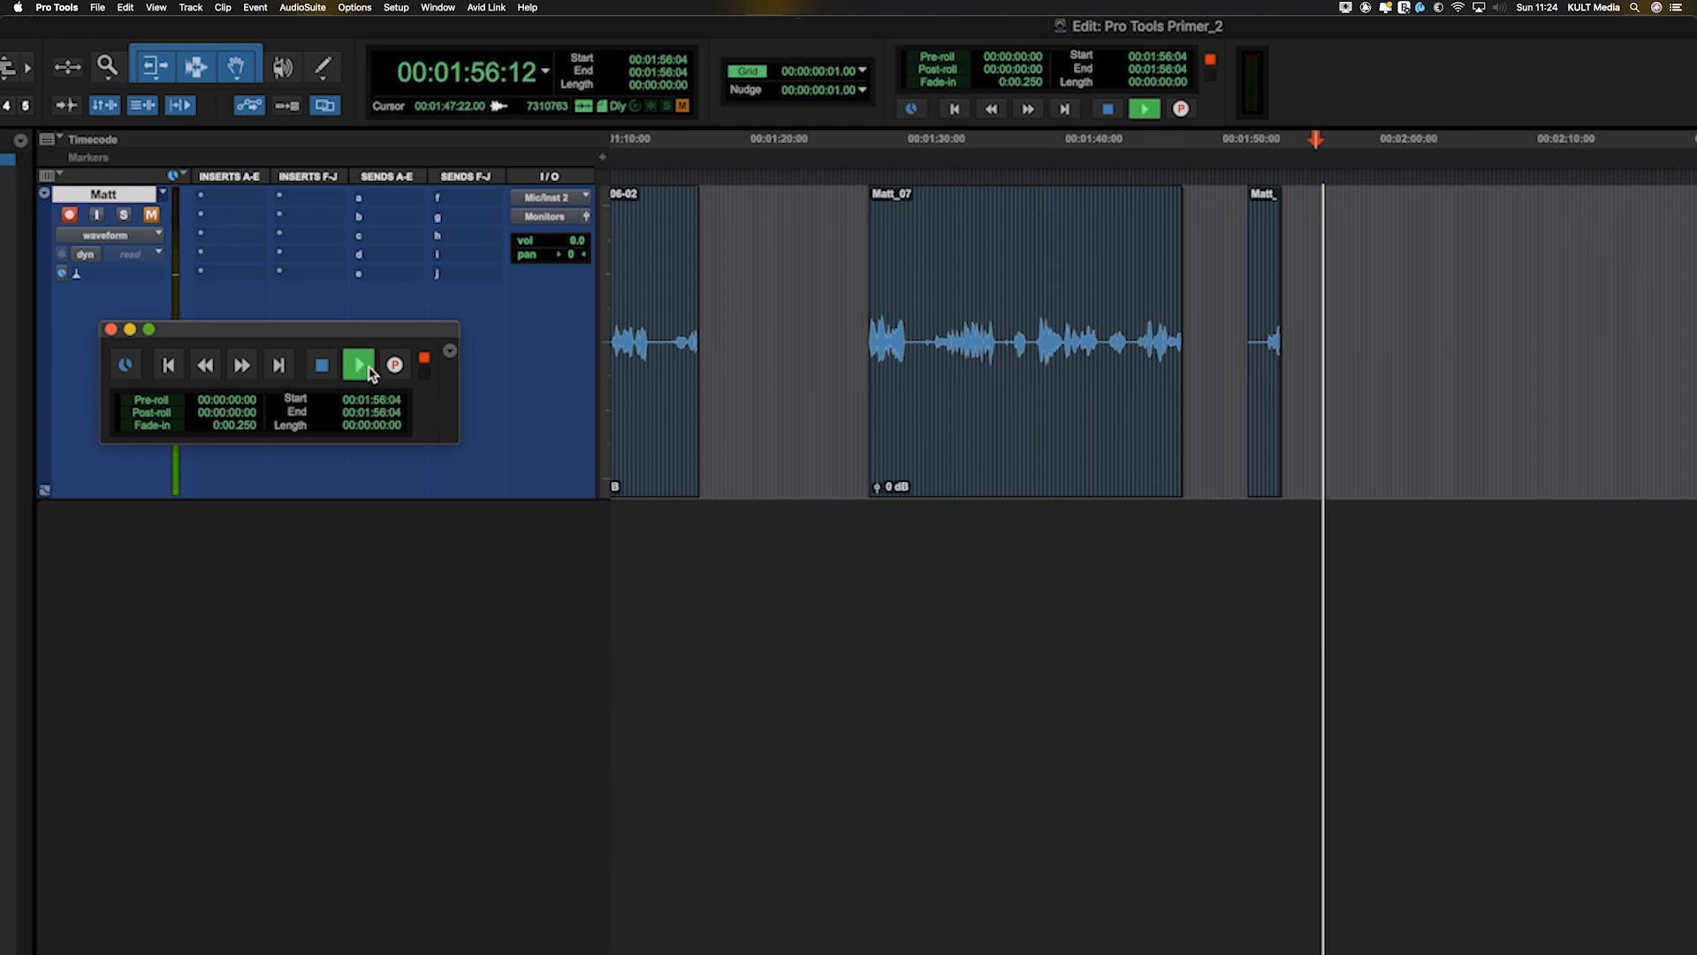
{"action": "left_click", "coordinate": [394, 376]}
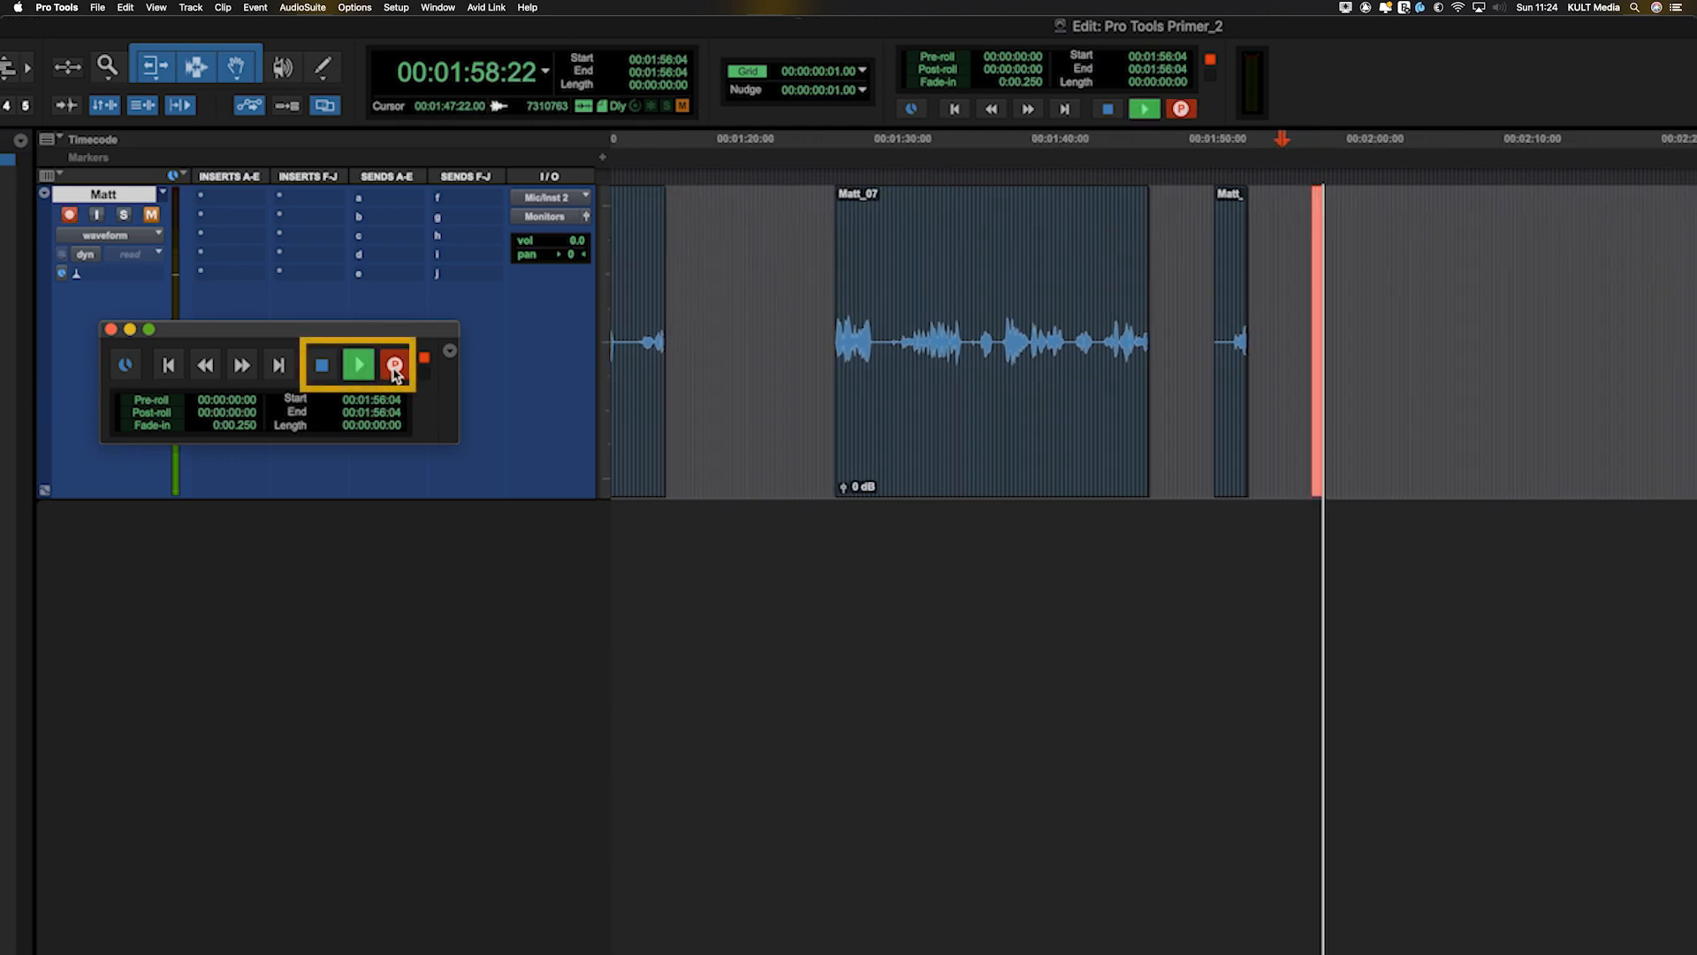
{"action": "left_click", "coordinate": [362, 373]}
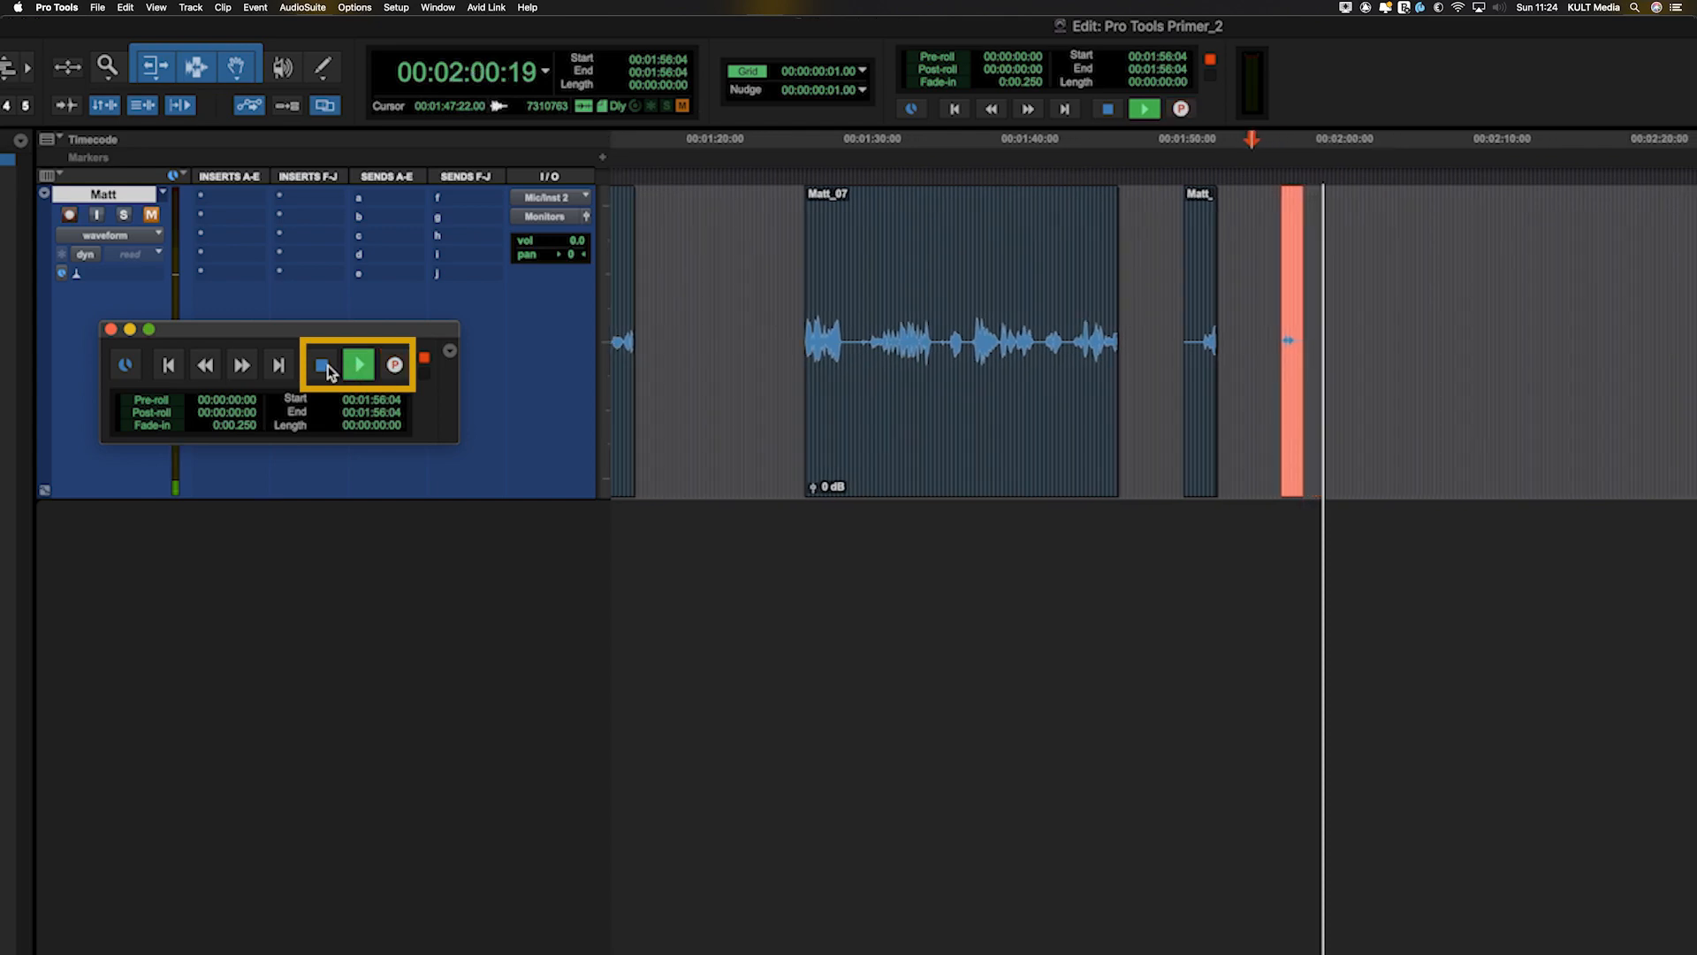
{"action": "left_click", "coordinate": [322, 368]}
{"action": "left_click", "coordinate": [322, 368]}
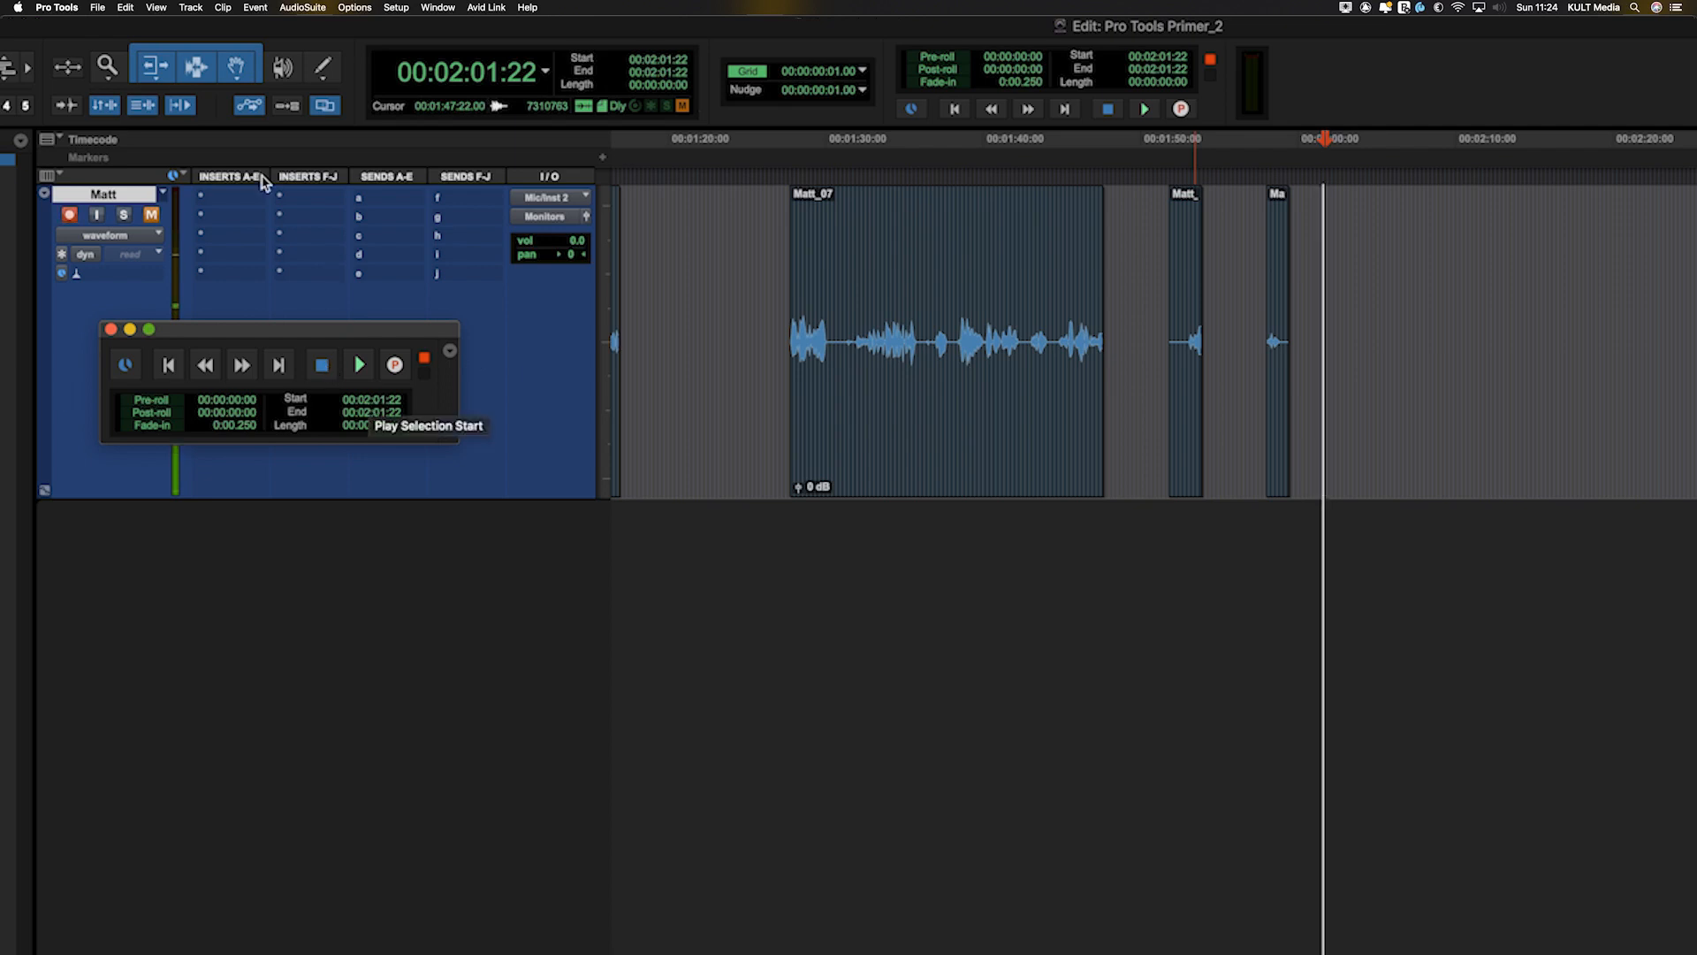
{"action": "left_click", "coordinate": [110, 329]}
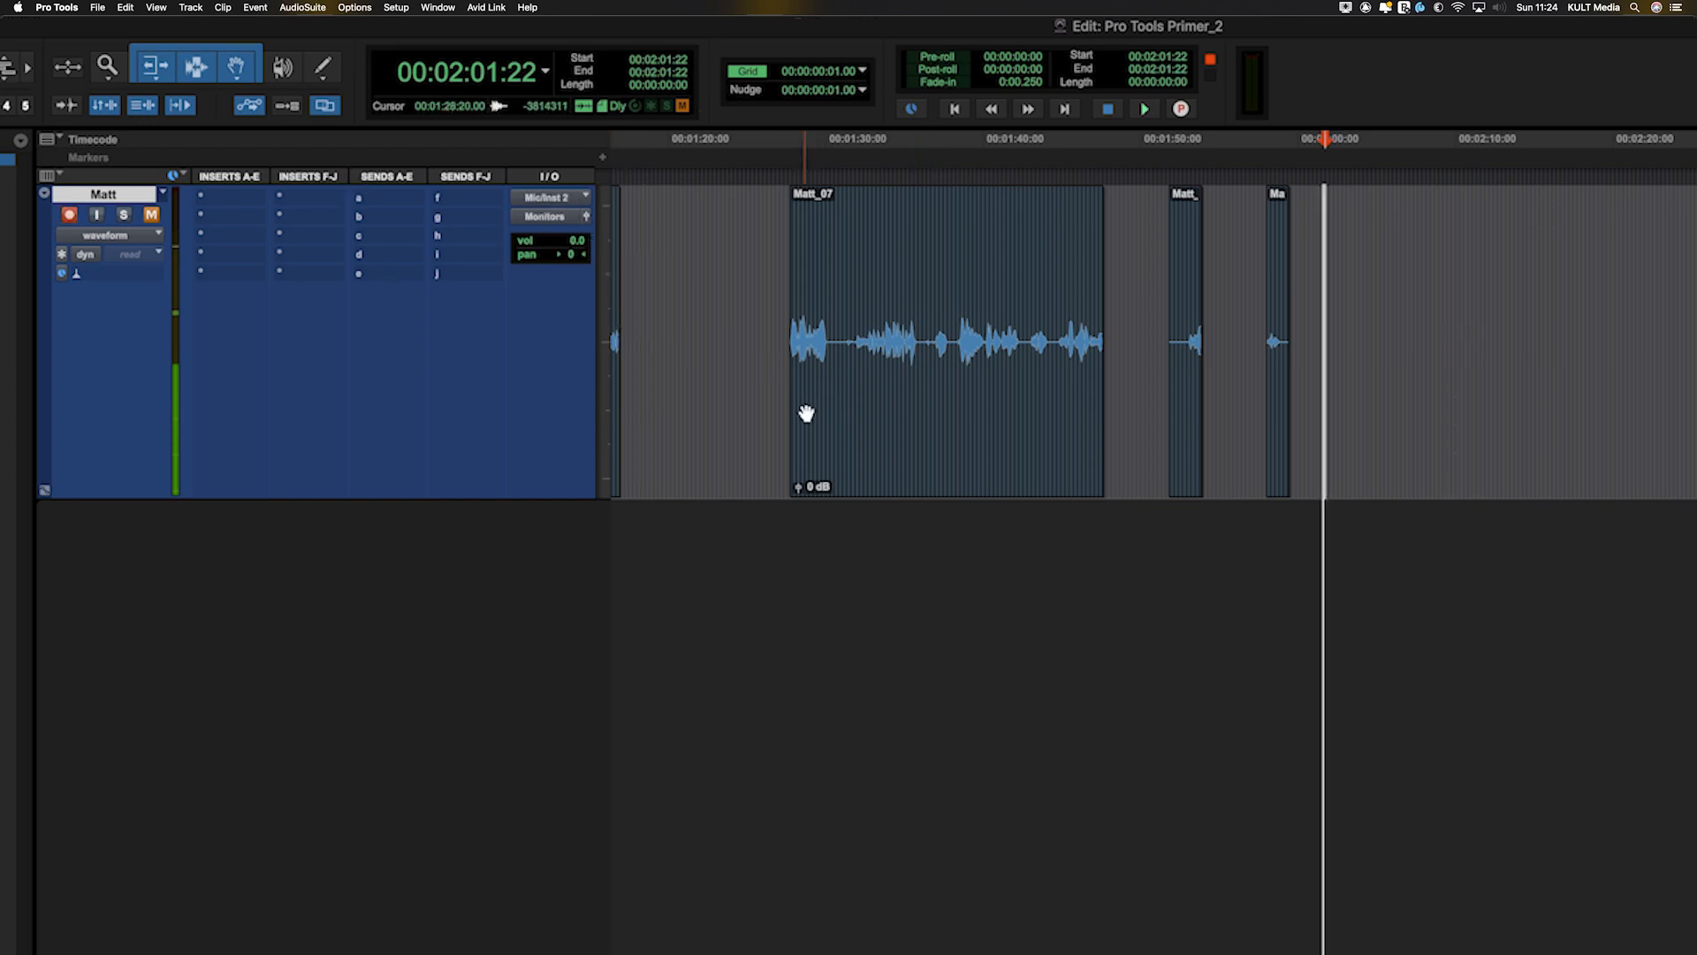
- Create one new stereo audio track and look through its available interface inputs without changing the assignment
{"action": "key", "text": "super+shift+n"}
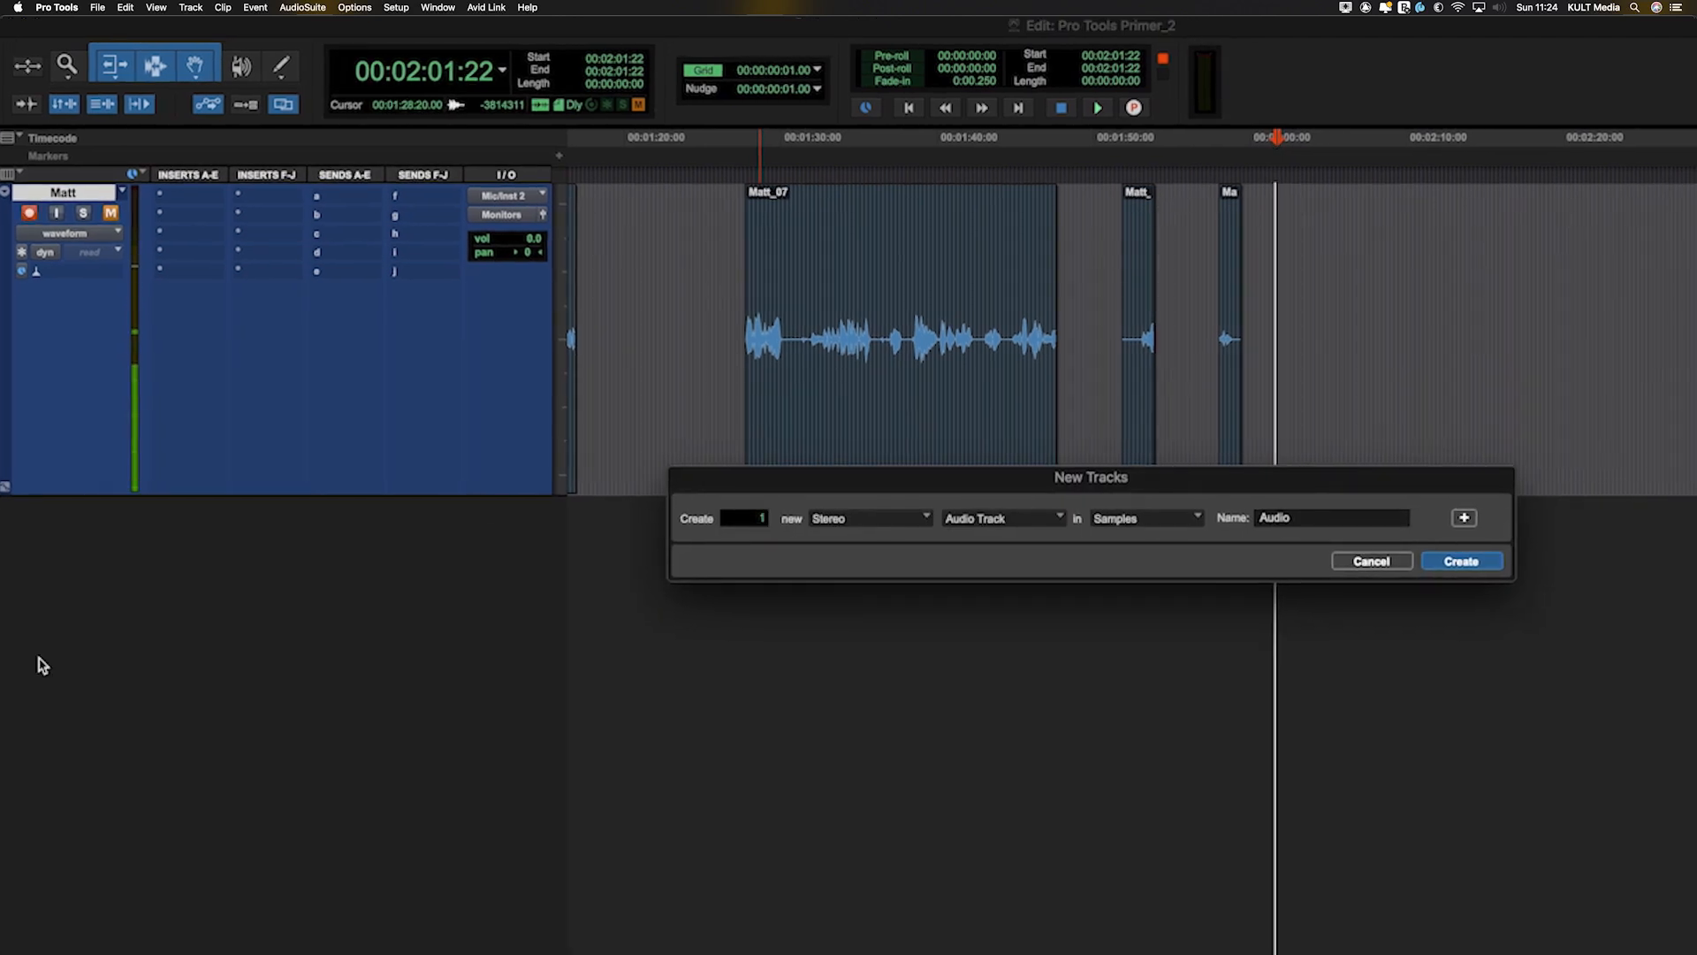
{"action": "key", "text": "Return"}
{"action": "left_click", "coordinate": [523, 515]}
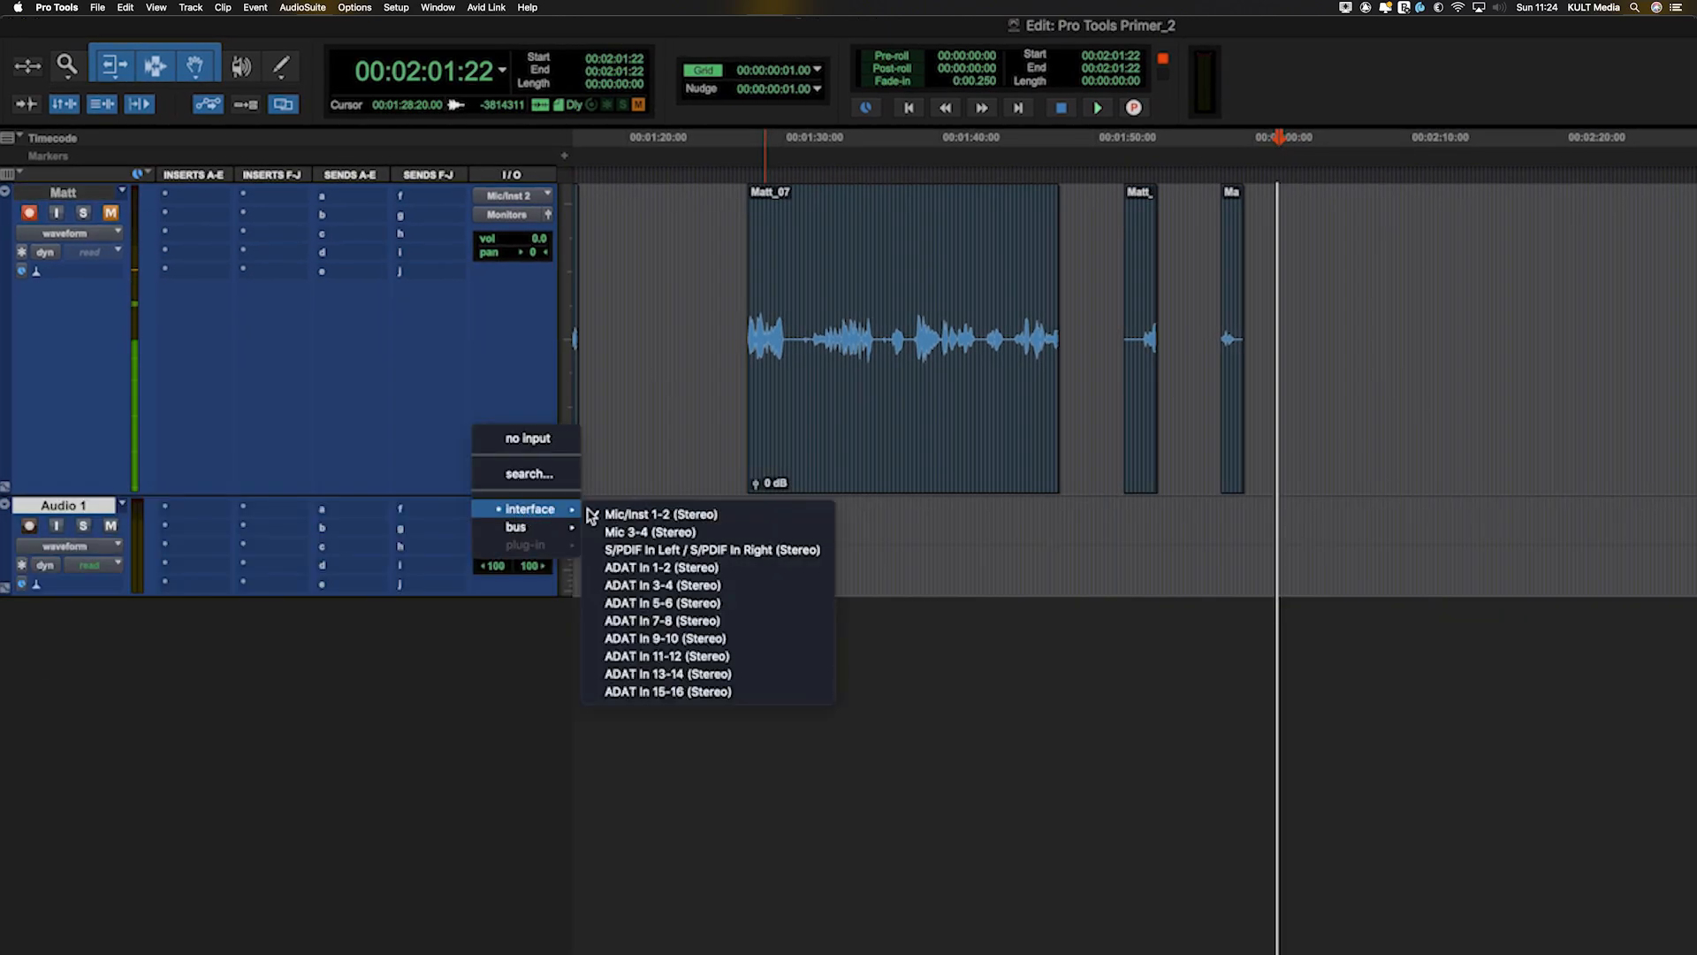
{"action": "left_click", "coordinate": [1329, 527]}
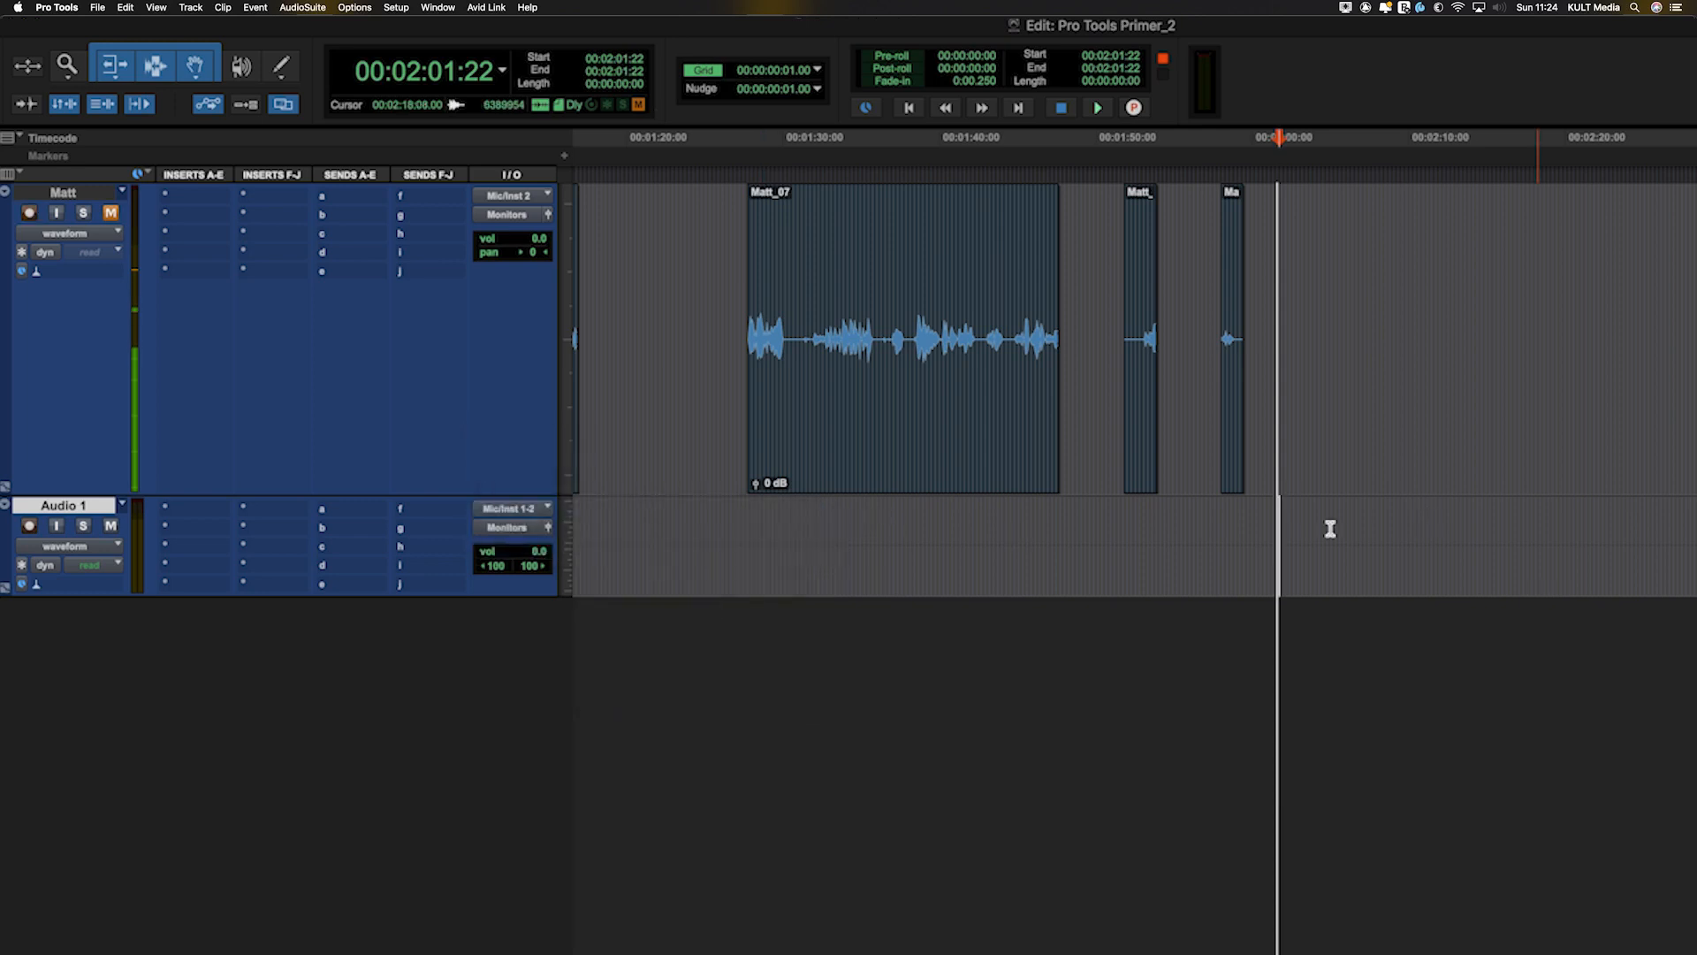
- Place the cursor at 00:02:05:00 on the new stereo track, and record-arm and mute the track
{"action": "left_click", "coordinate": [1329, 527]}
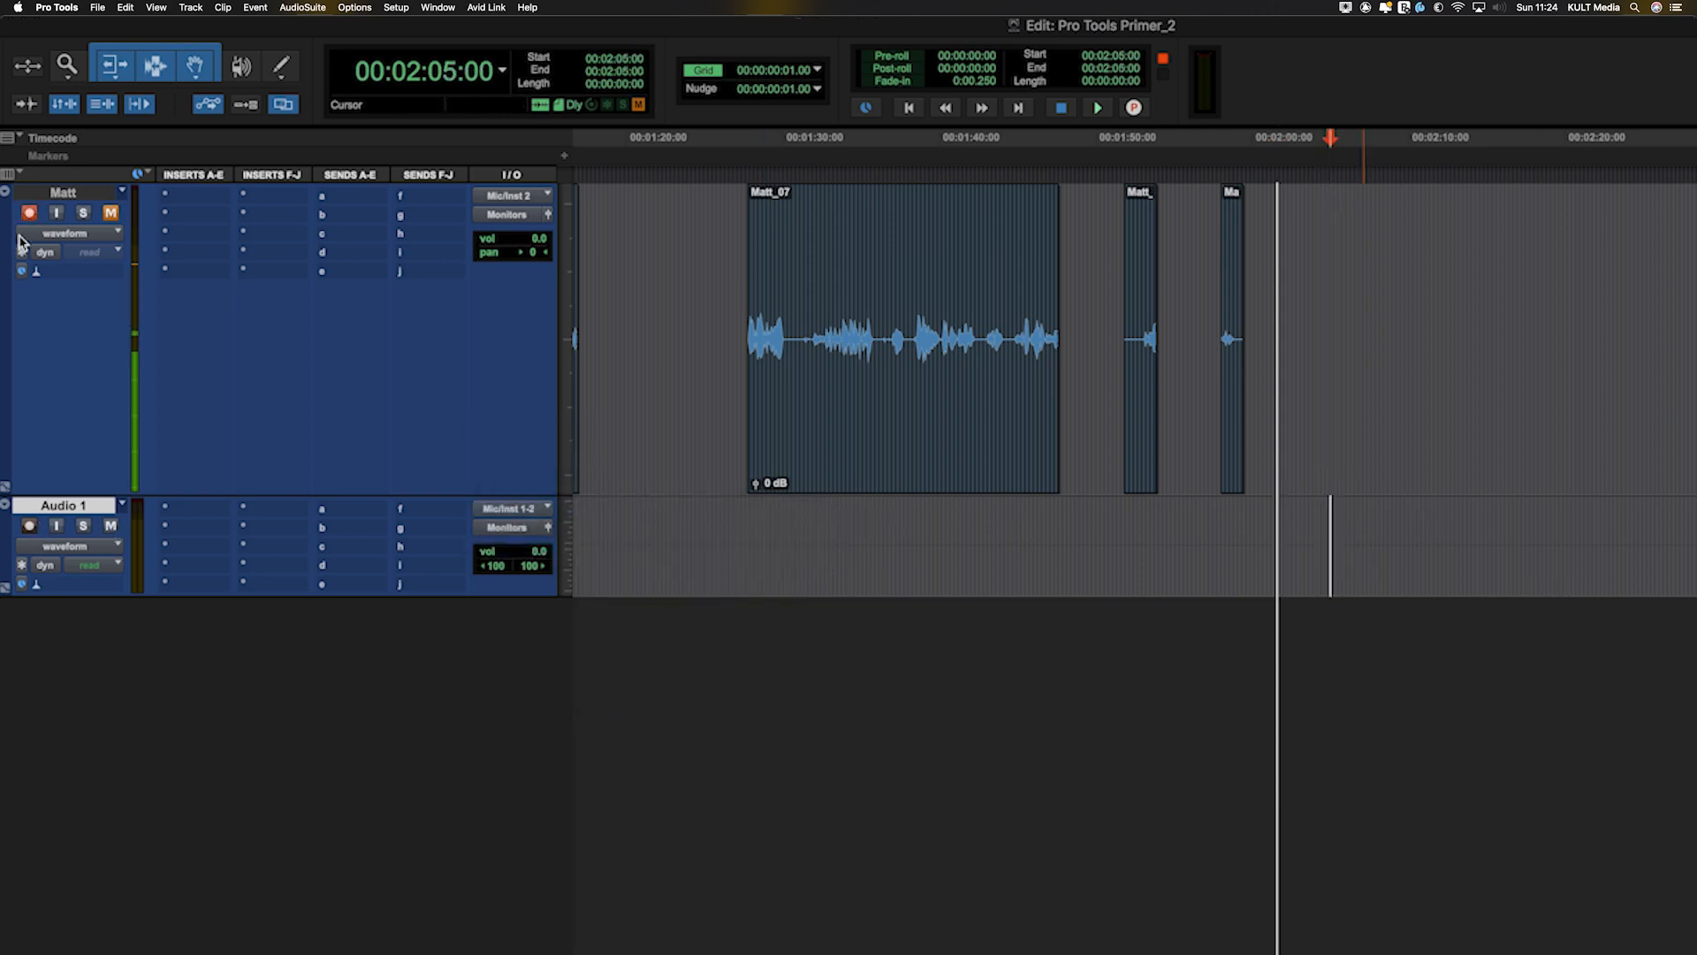
{"action": "left_click", "coordinate": [29, 525]}
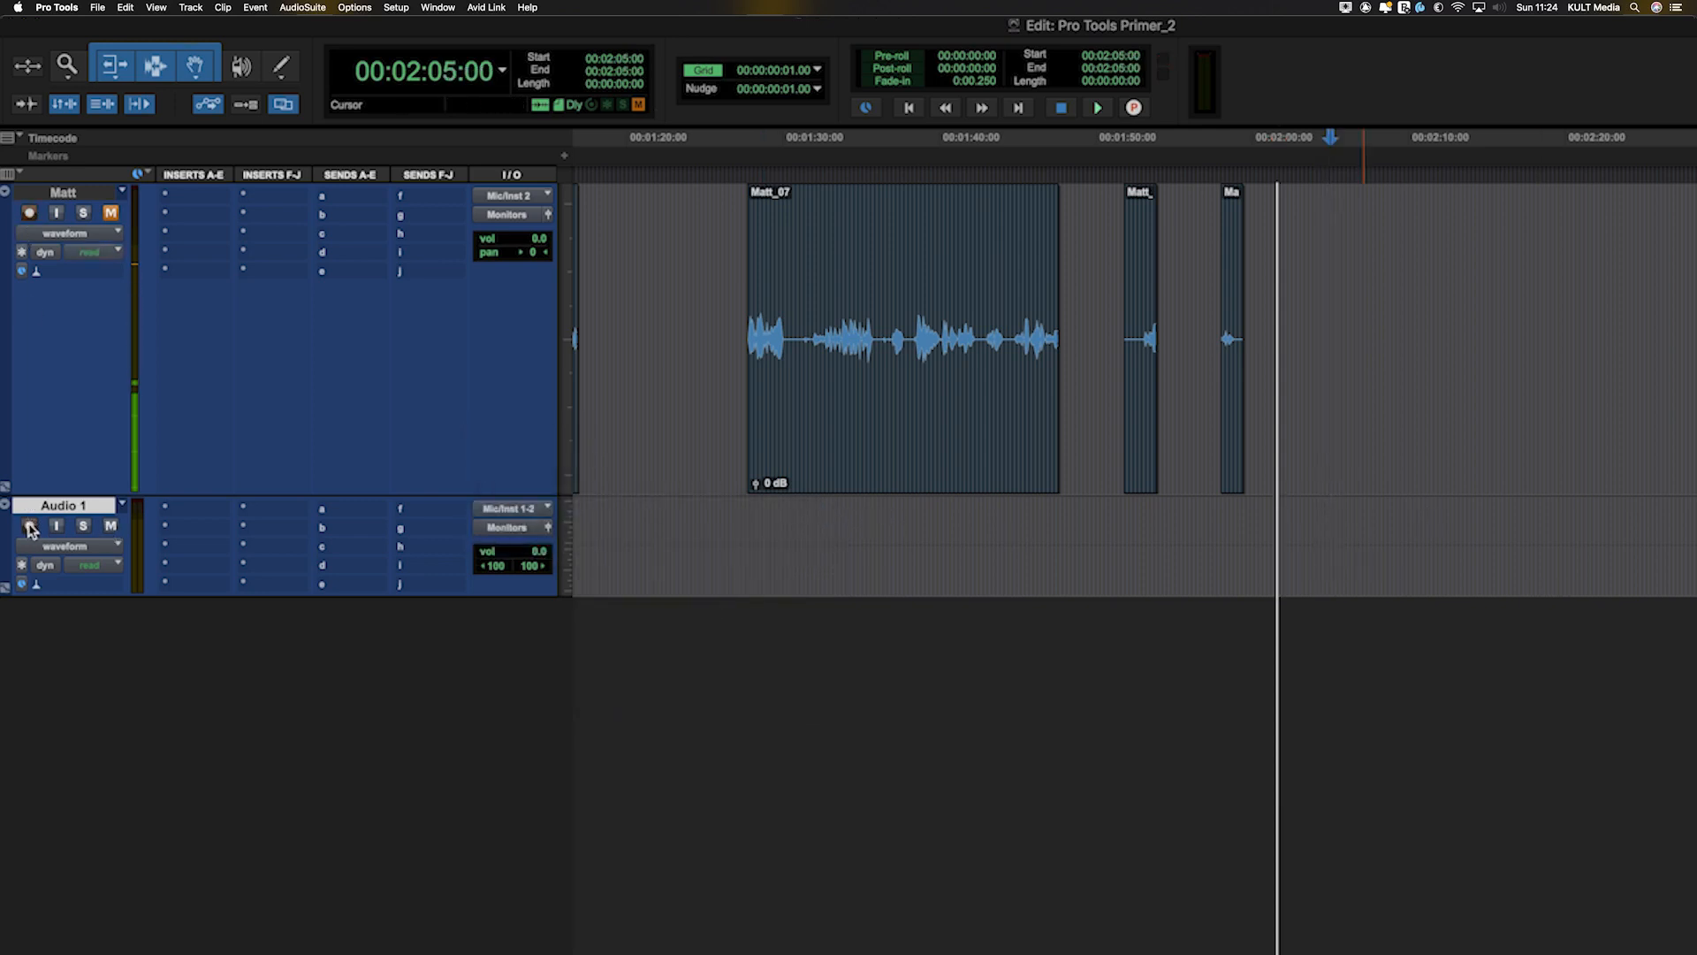
{"action": "left_click", "coordinate": [111, 525]}
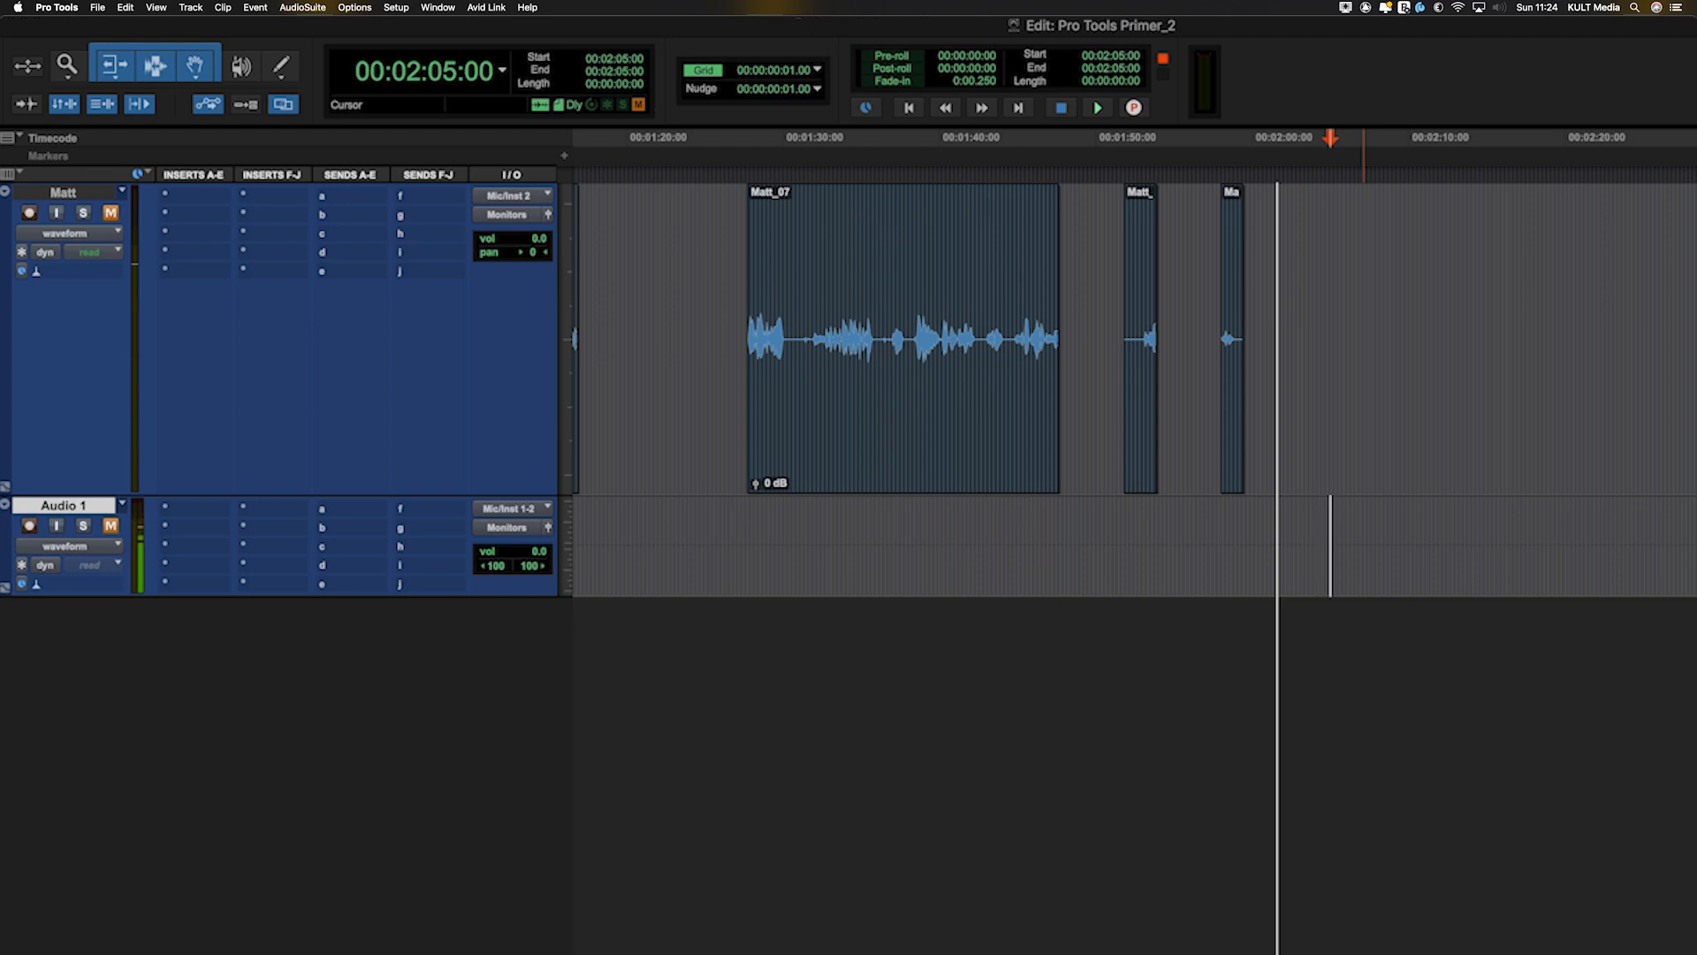
- Record a take on the new stereo track from 00:02:05:00 to about 00:02:22, and stop the transport
{"action": "key", "text": "super+space"}
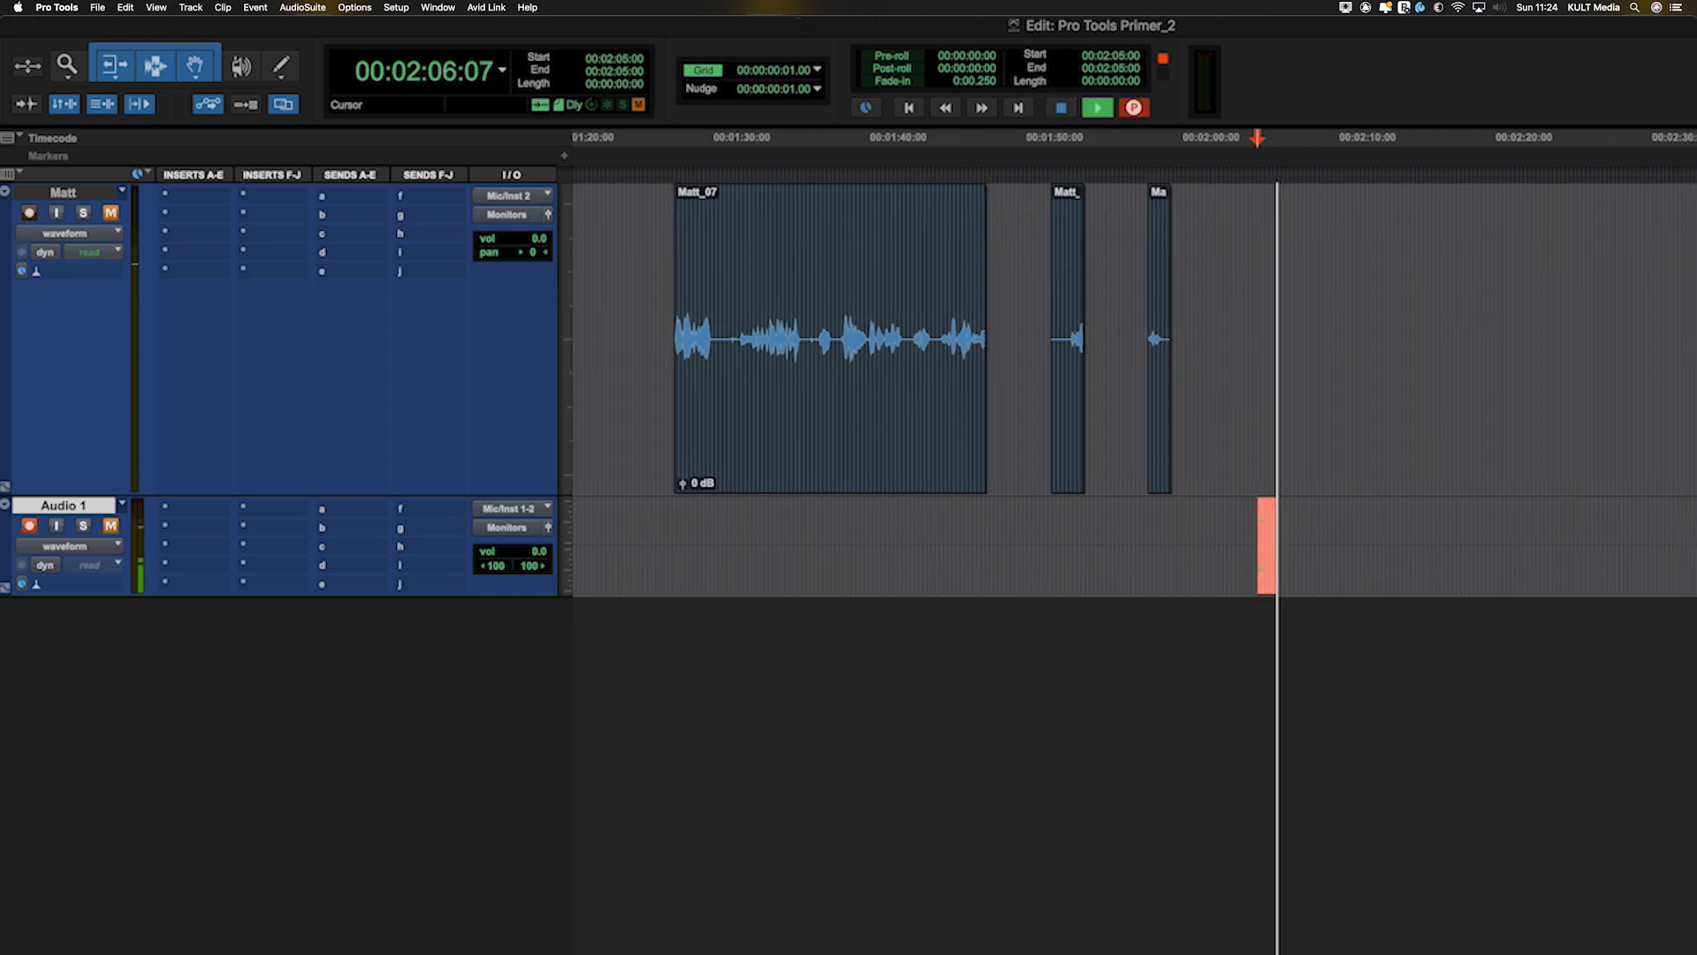
{"action": "key", "text": "t"}
{"action": "key", "text": "t"}
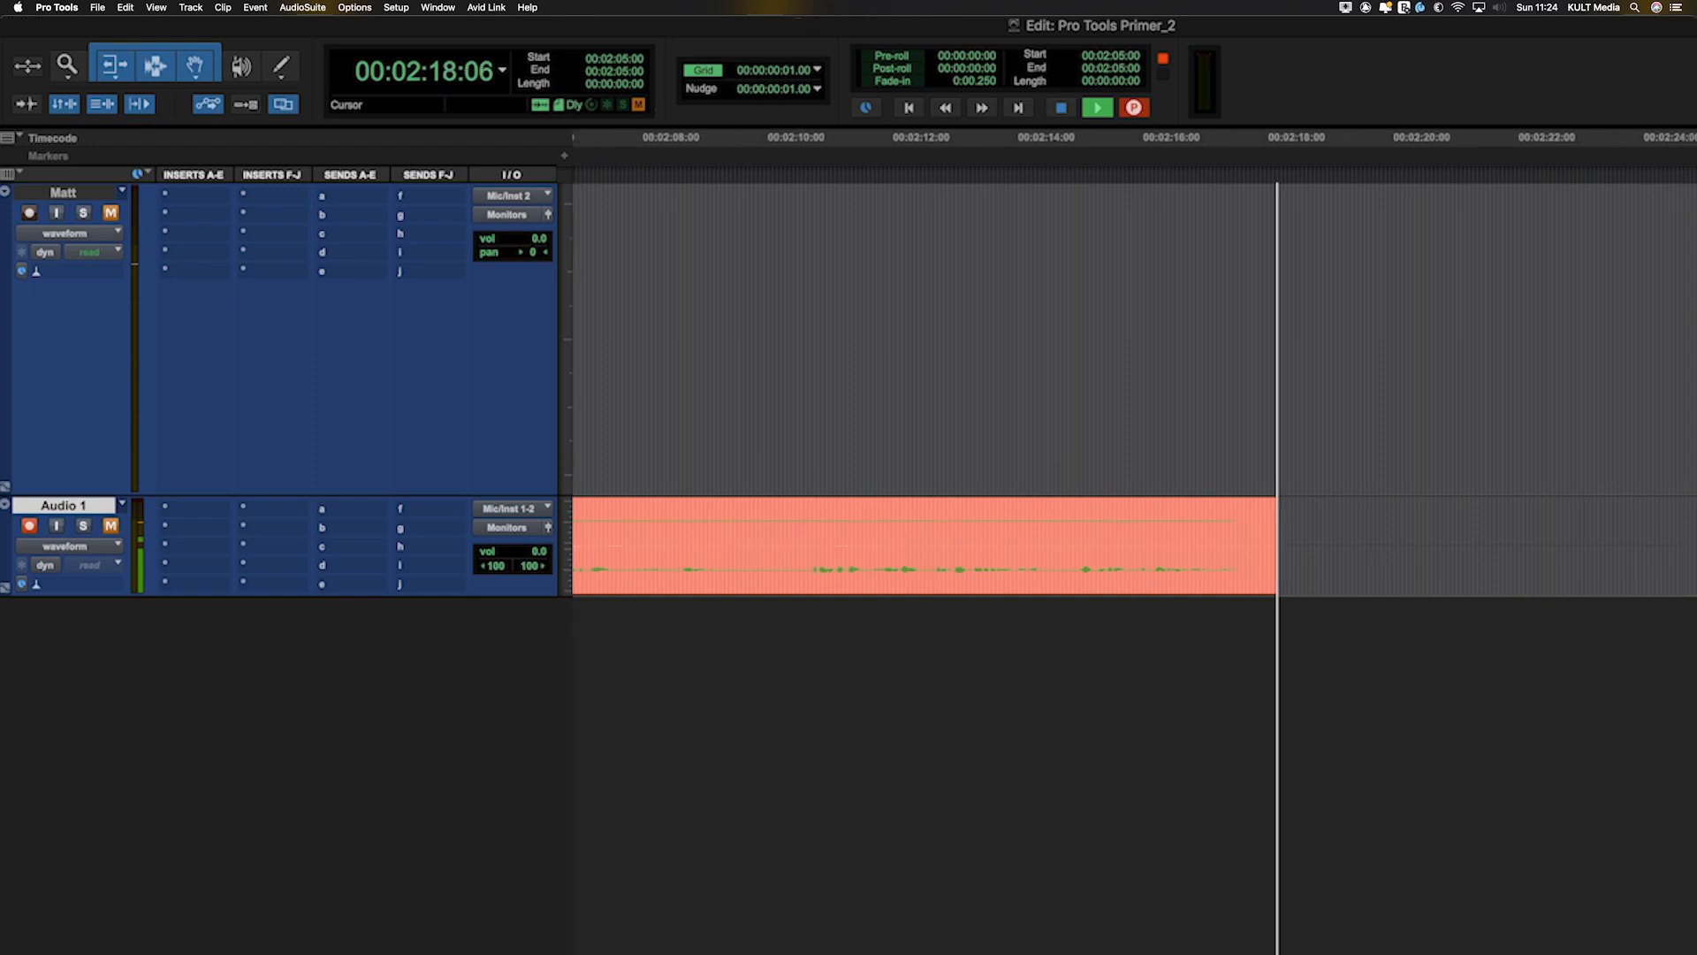
{"action": "key", "text": "r"}
{"action": "key", "text": "r"}
{"action": "key", "text": "r"}
{"action": "key", "text": "r"}
{"action": "key", "text": "t"}
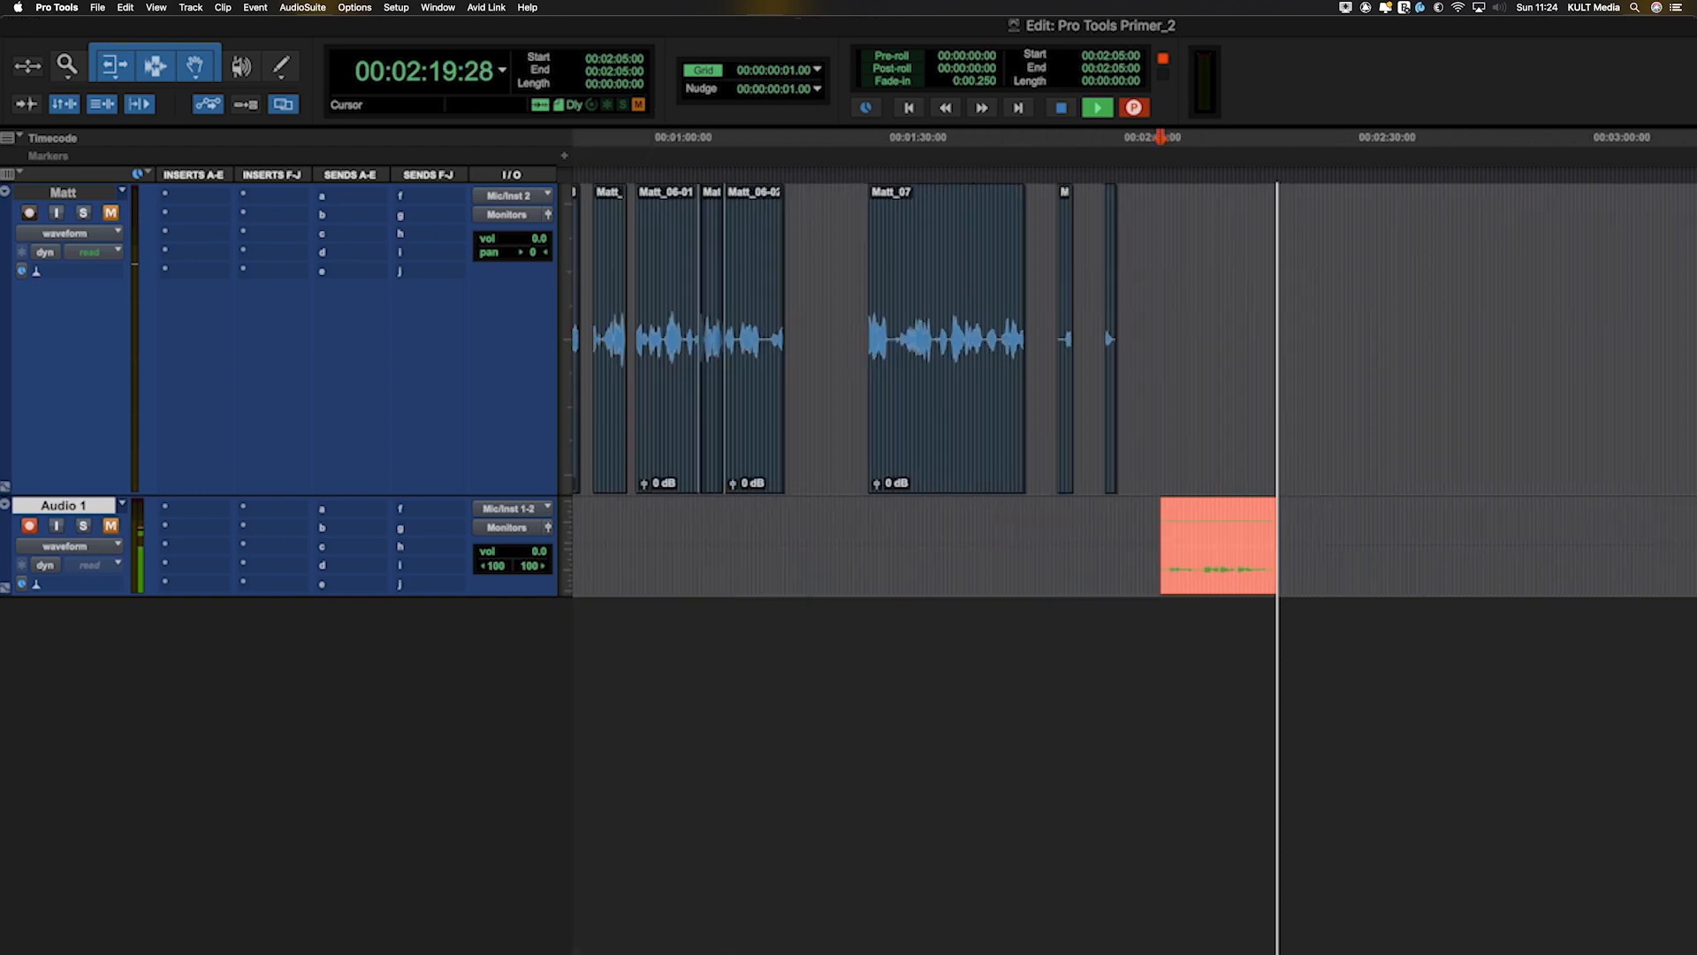
{"action": "key", "text": "t"}
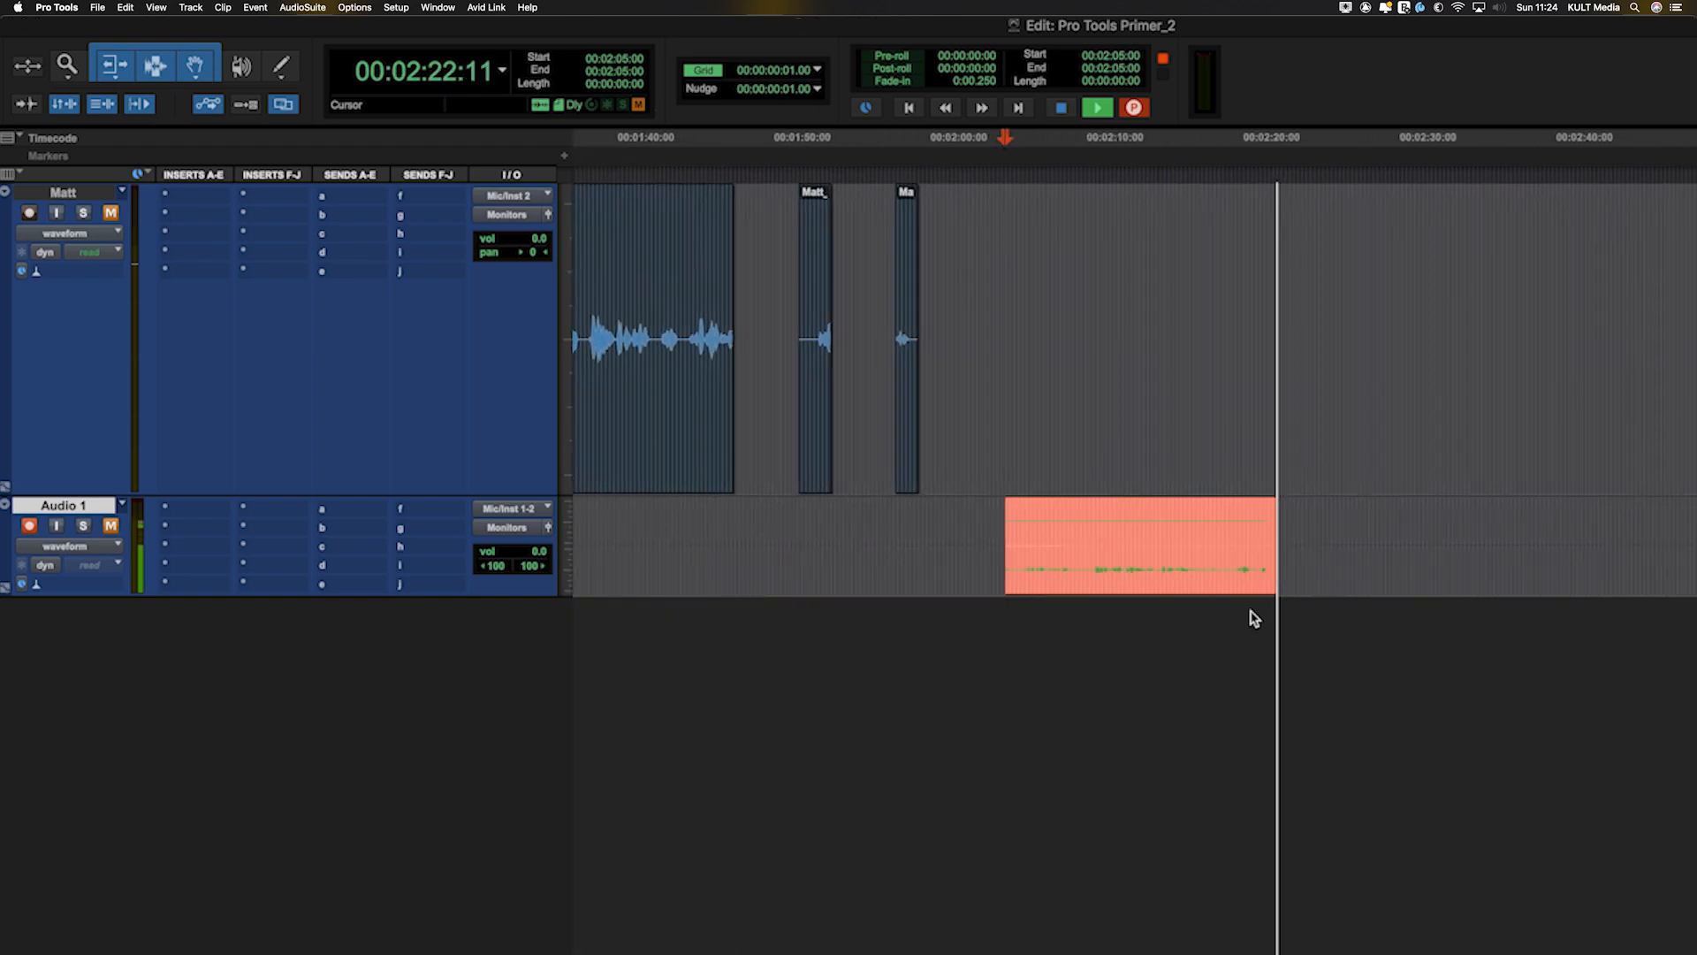
{"action": "key", "text": "space"}
- Disarm and unmute the stereo track, and play back its new recording from 00:02:10:00 to about 00:02:18
{"action": "left_click", "coordinate": [1080, 520]}
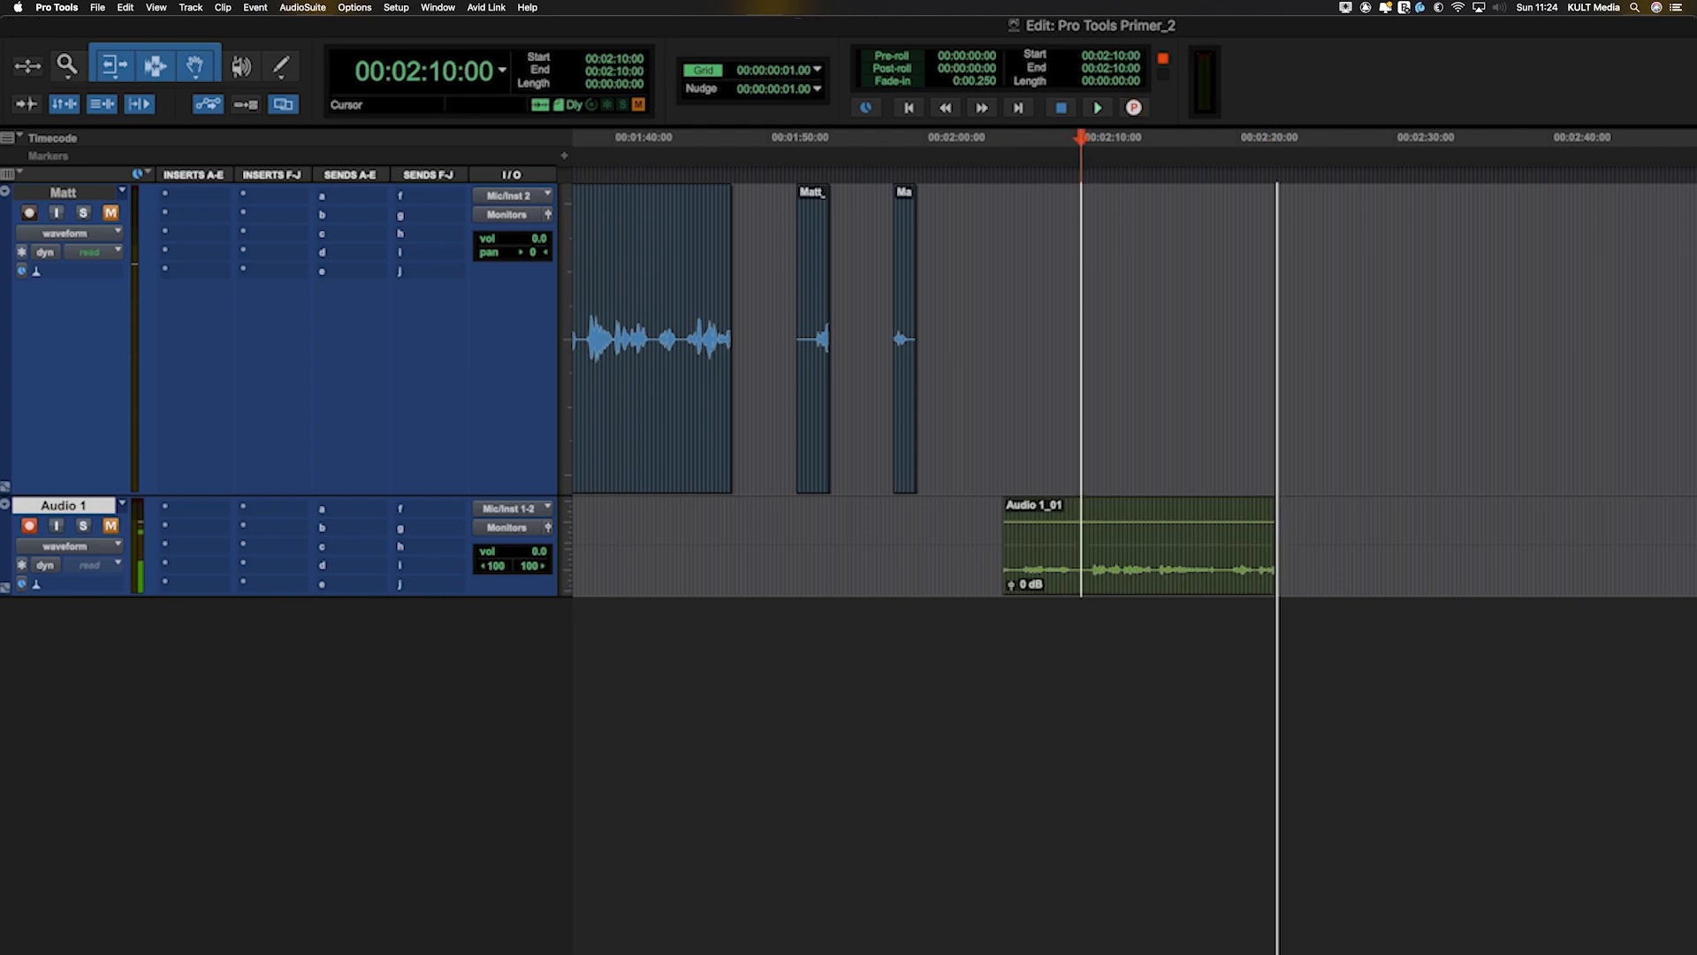
{"action": "left_click", "coordinate": [111, 527]}
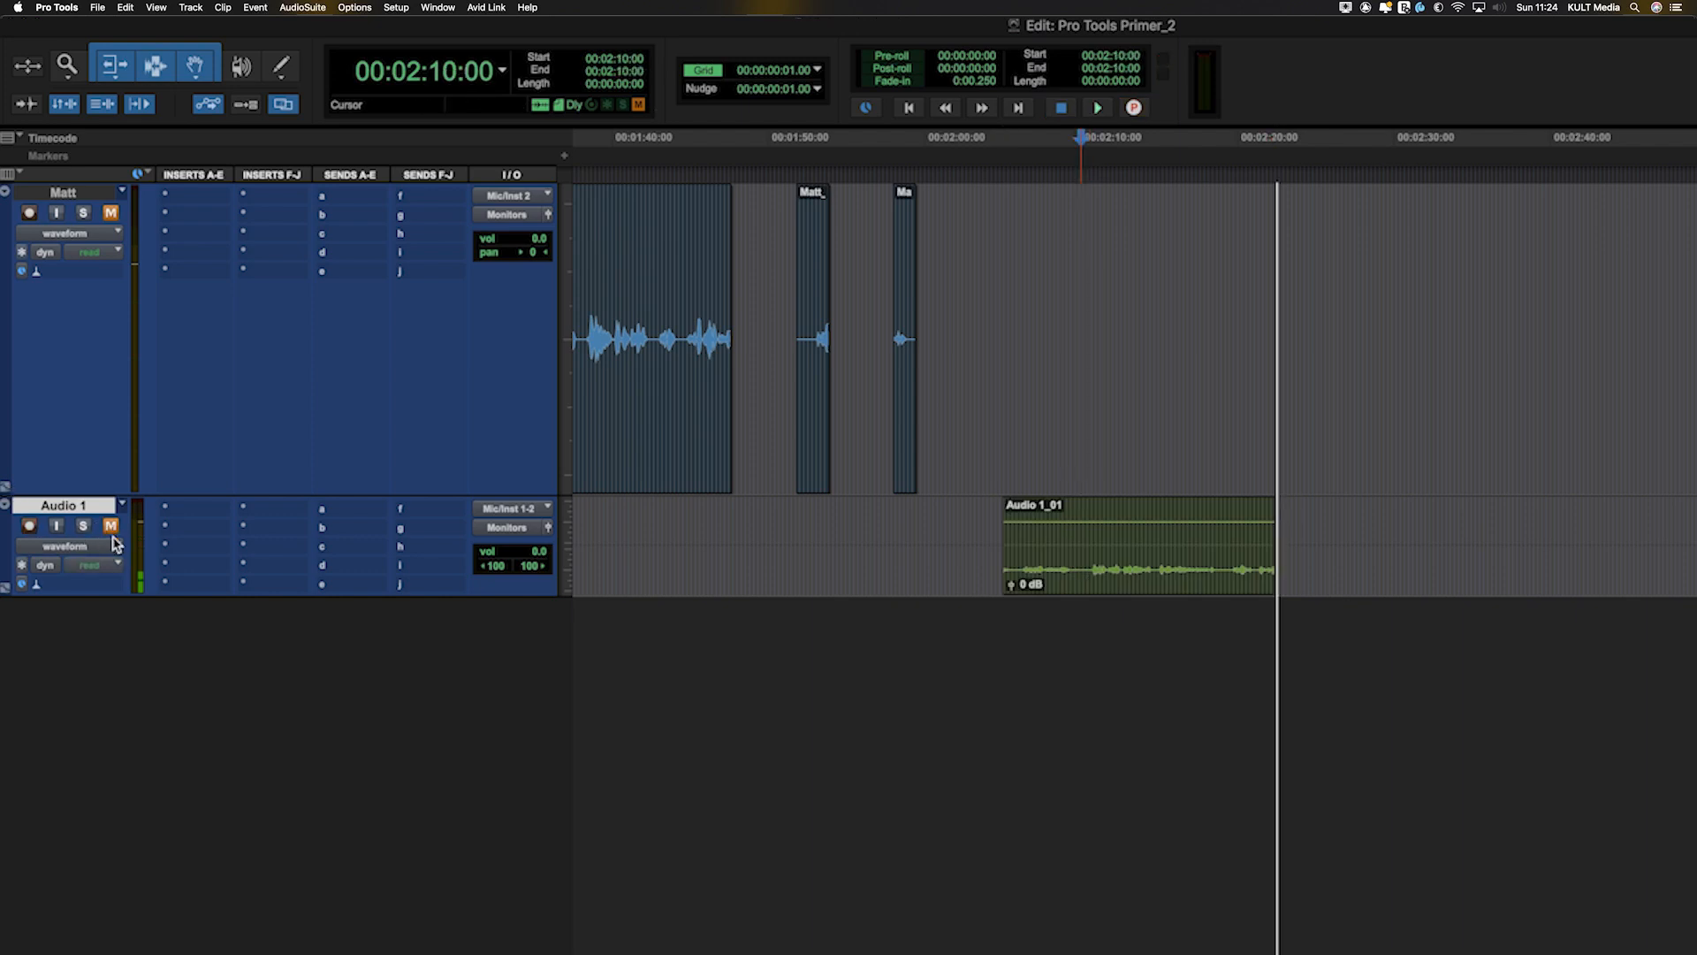
{"action": "key", "text": "space"}
{"action": "key", "text": "t"}
{"action": "key", "text": "t"}
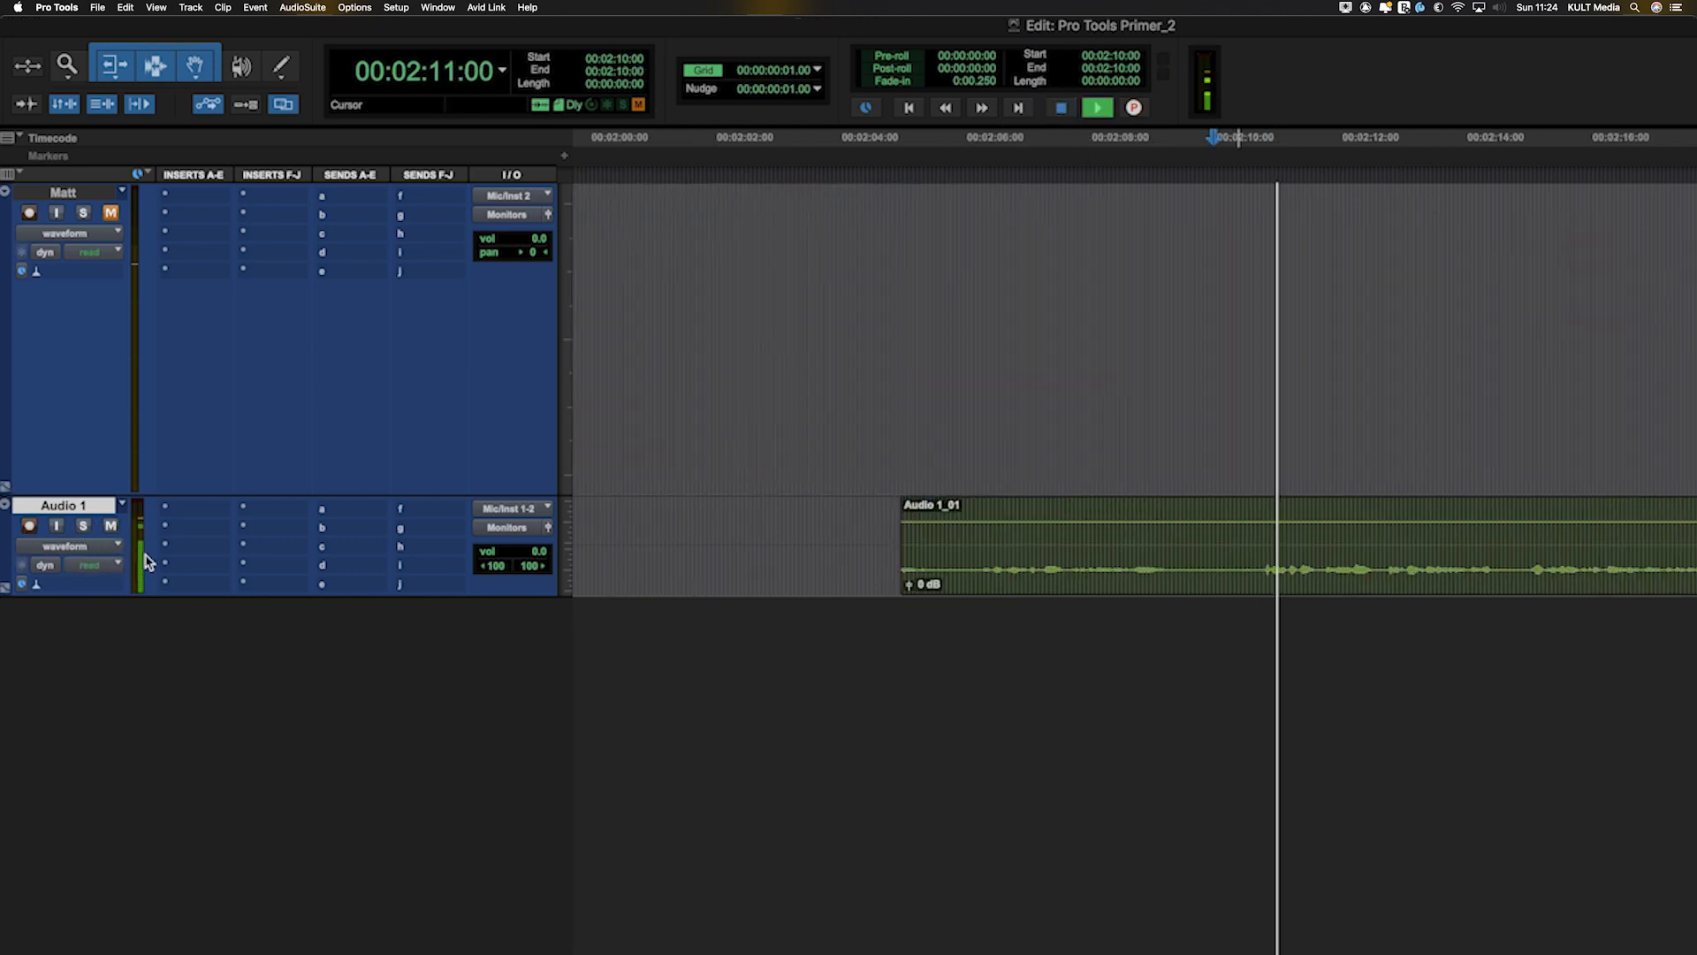
{"action": "key", "text": "r"}
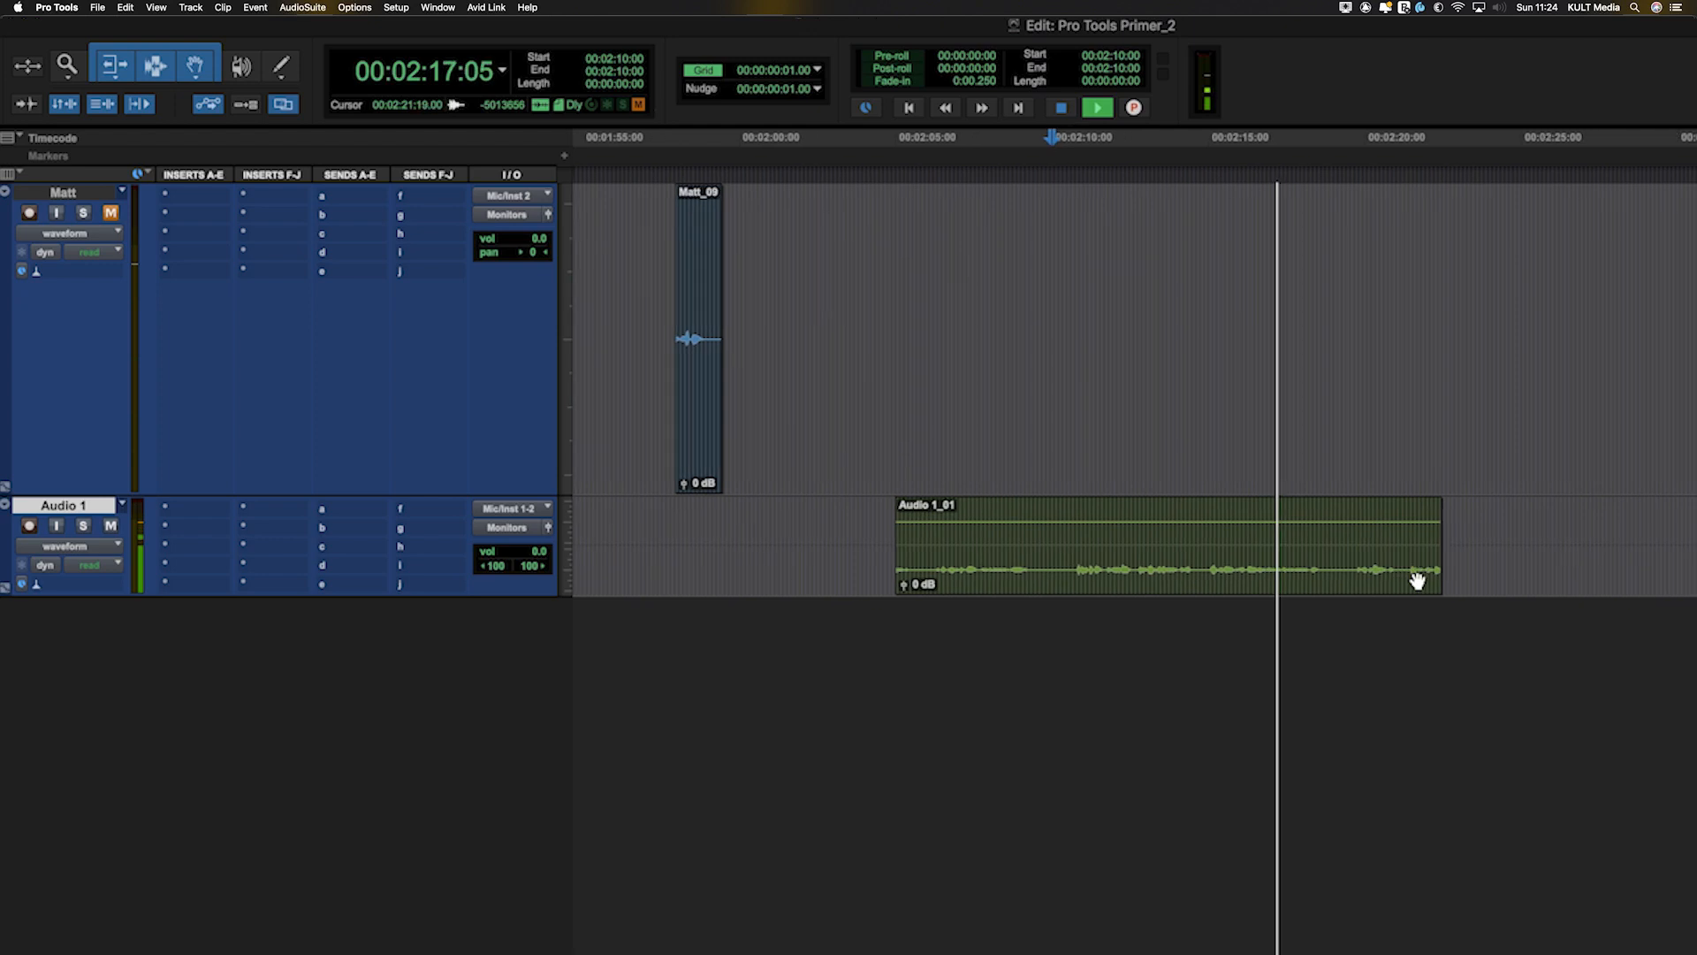
{"action": "key", "text": "space"}
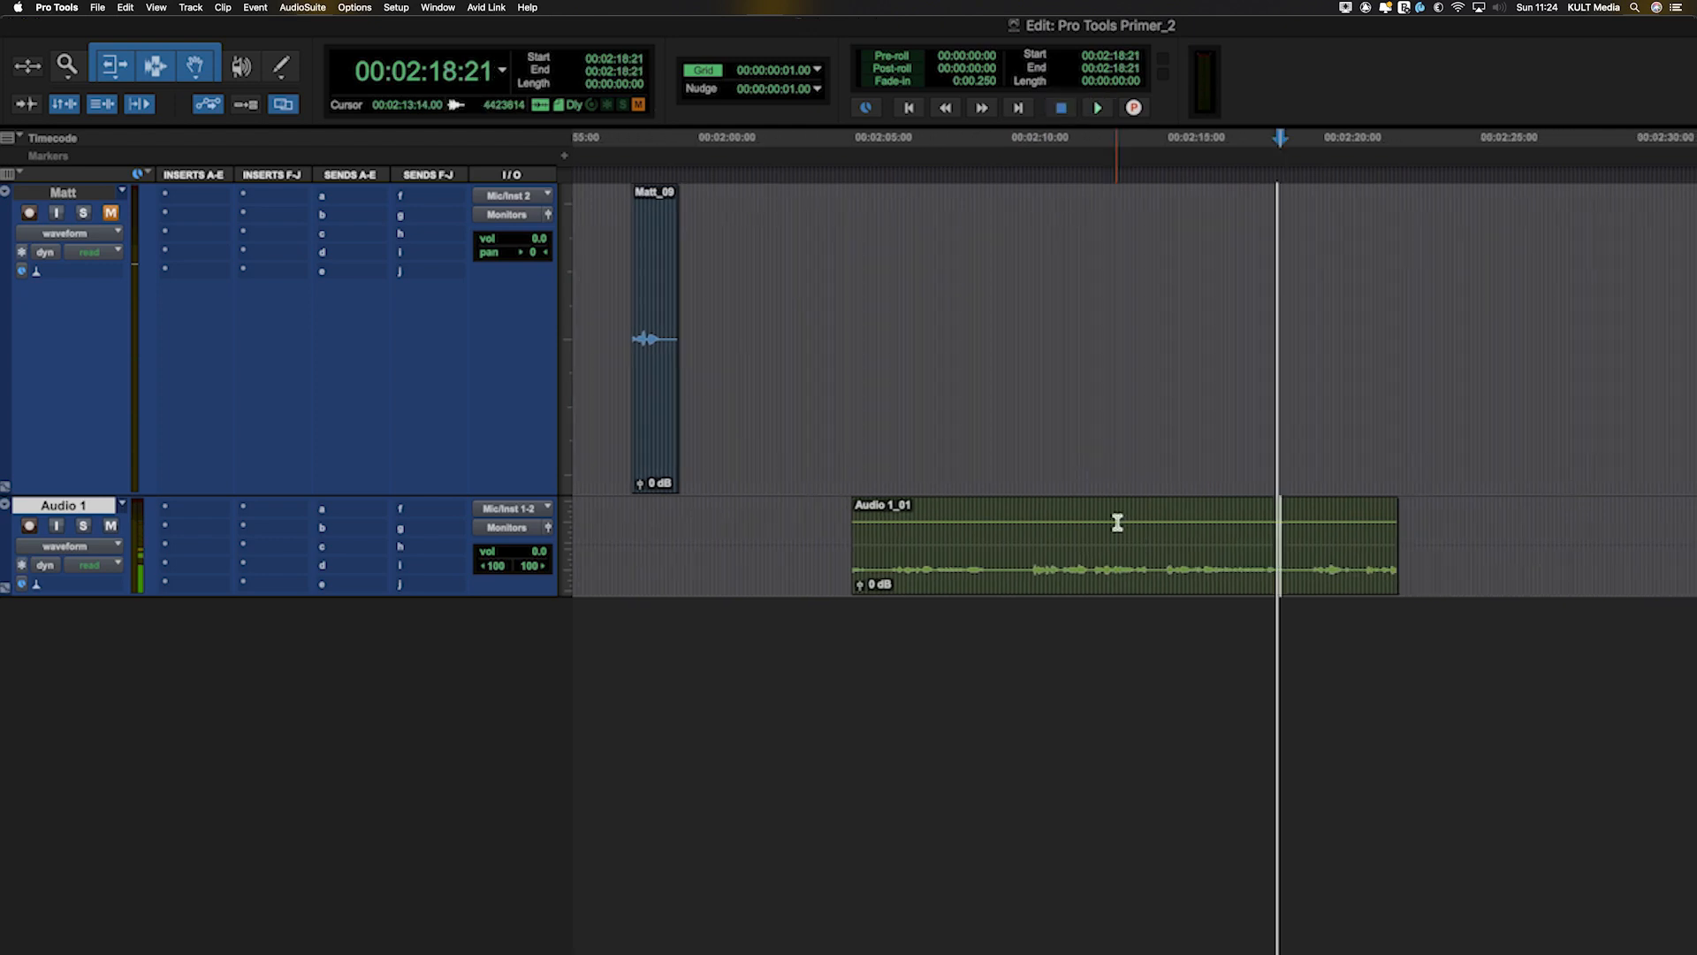
- Try several cursor positions within the stereo track's recorded clip, finishing with the insertion point at 00:02:09:27
{"action": "left_click", "coordinate": [1118, 527]}
{"action": "left_click_drag", "start_coordinate": [1024, 527], "coordinate": [1189, 527]}
{"action": "left_click", "coordinate": [1050, 527]}
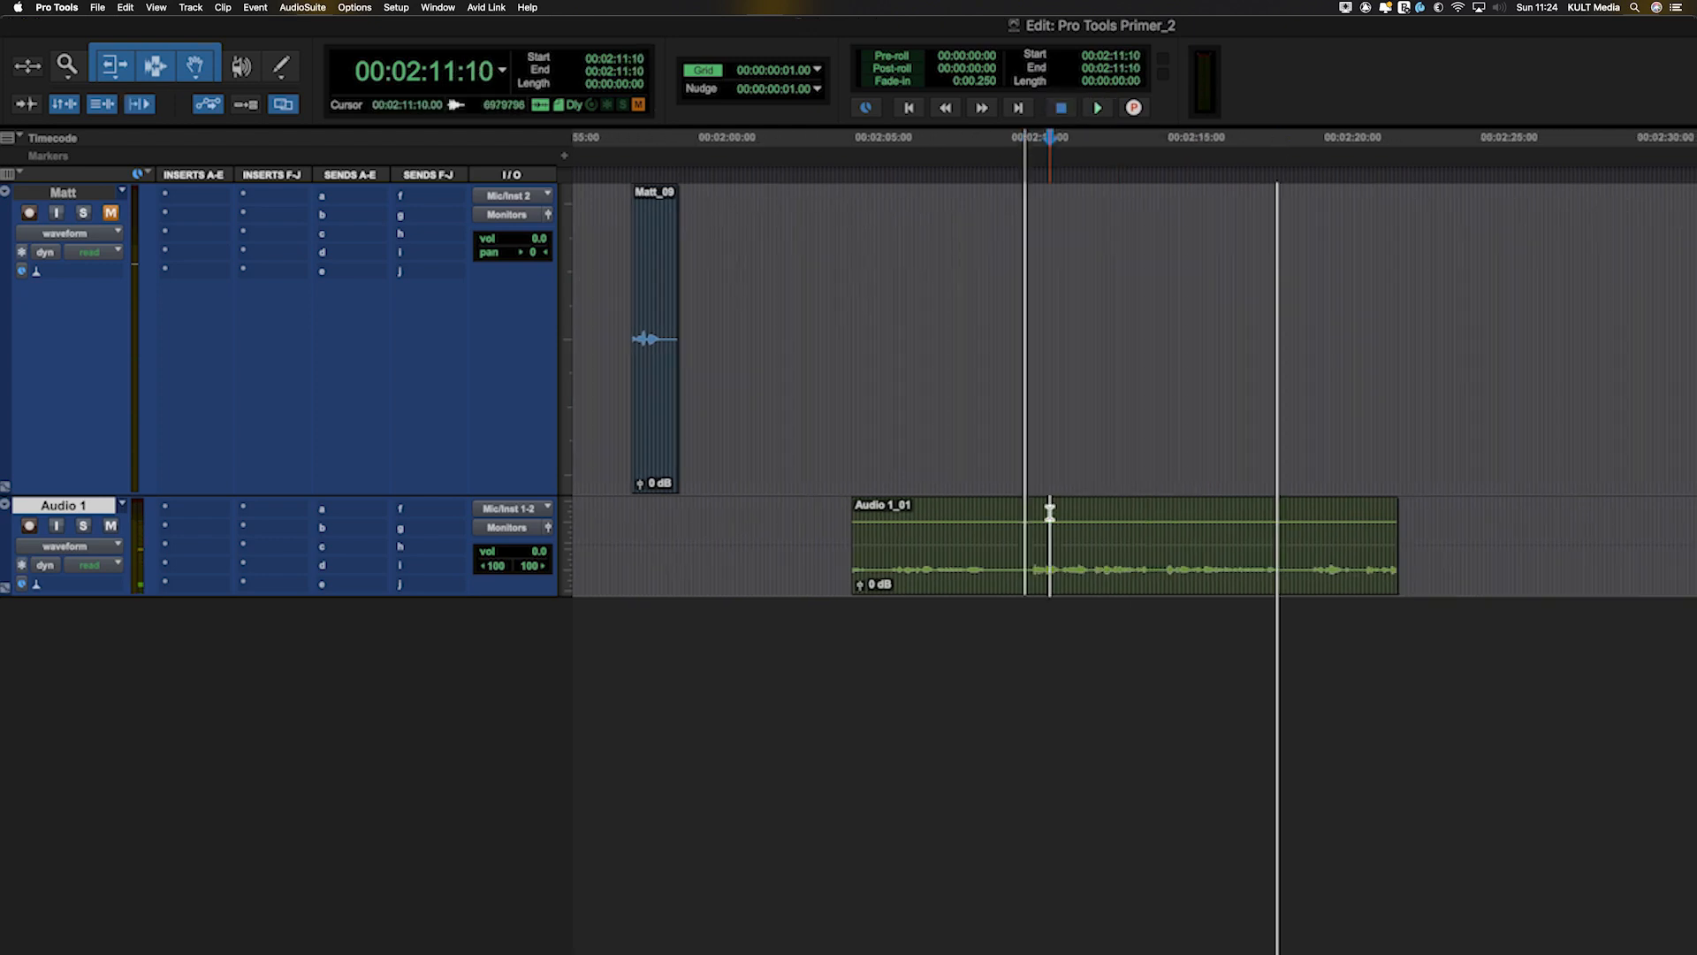
{"action": "left_click", "coordinate": [999, 511]}
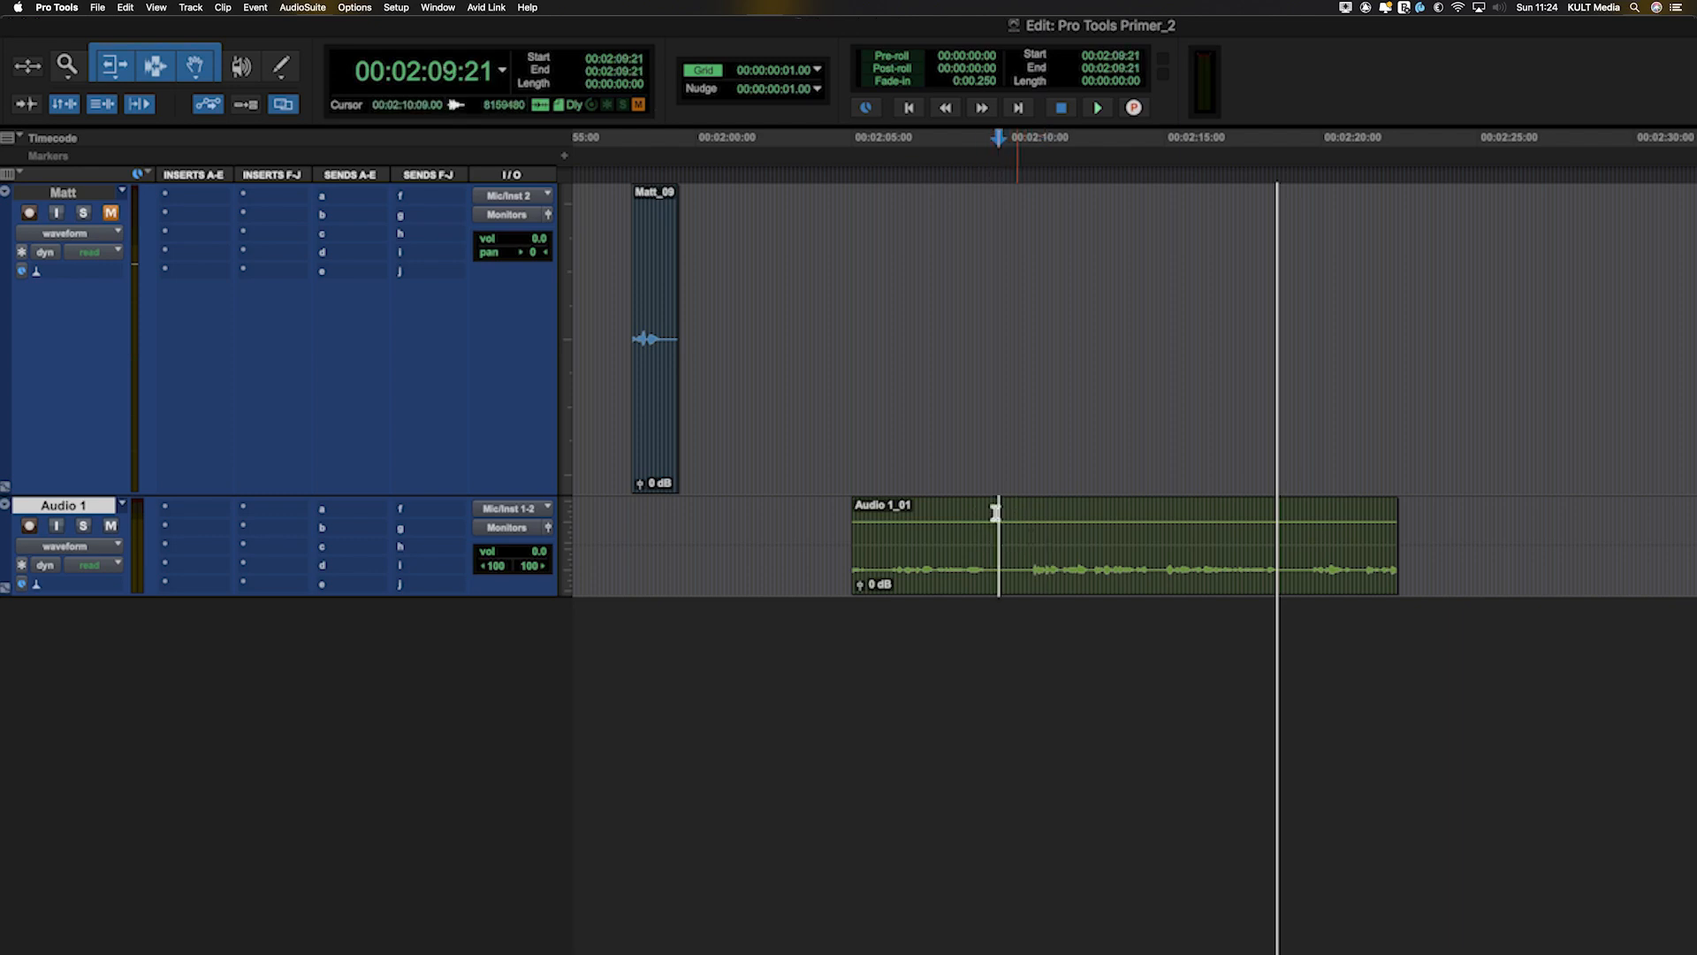
{"action": "left_click_drag", "start_coordinate": [995, 511], "coordinate": [1022, 512]}
{"action": "left_click", "coordinate": [1005, 512]}
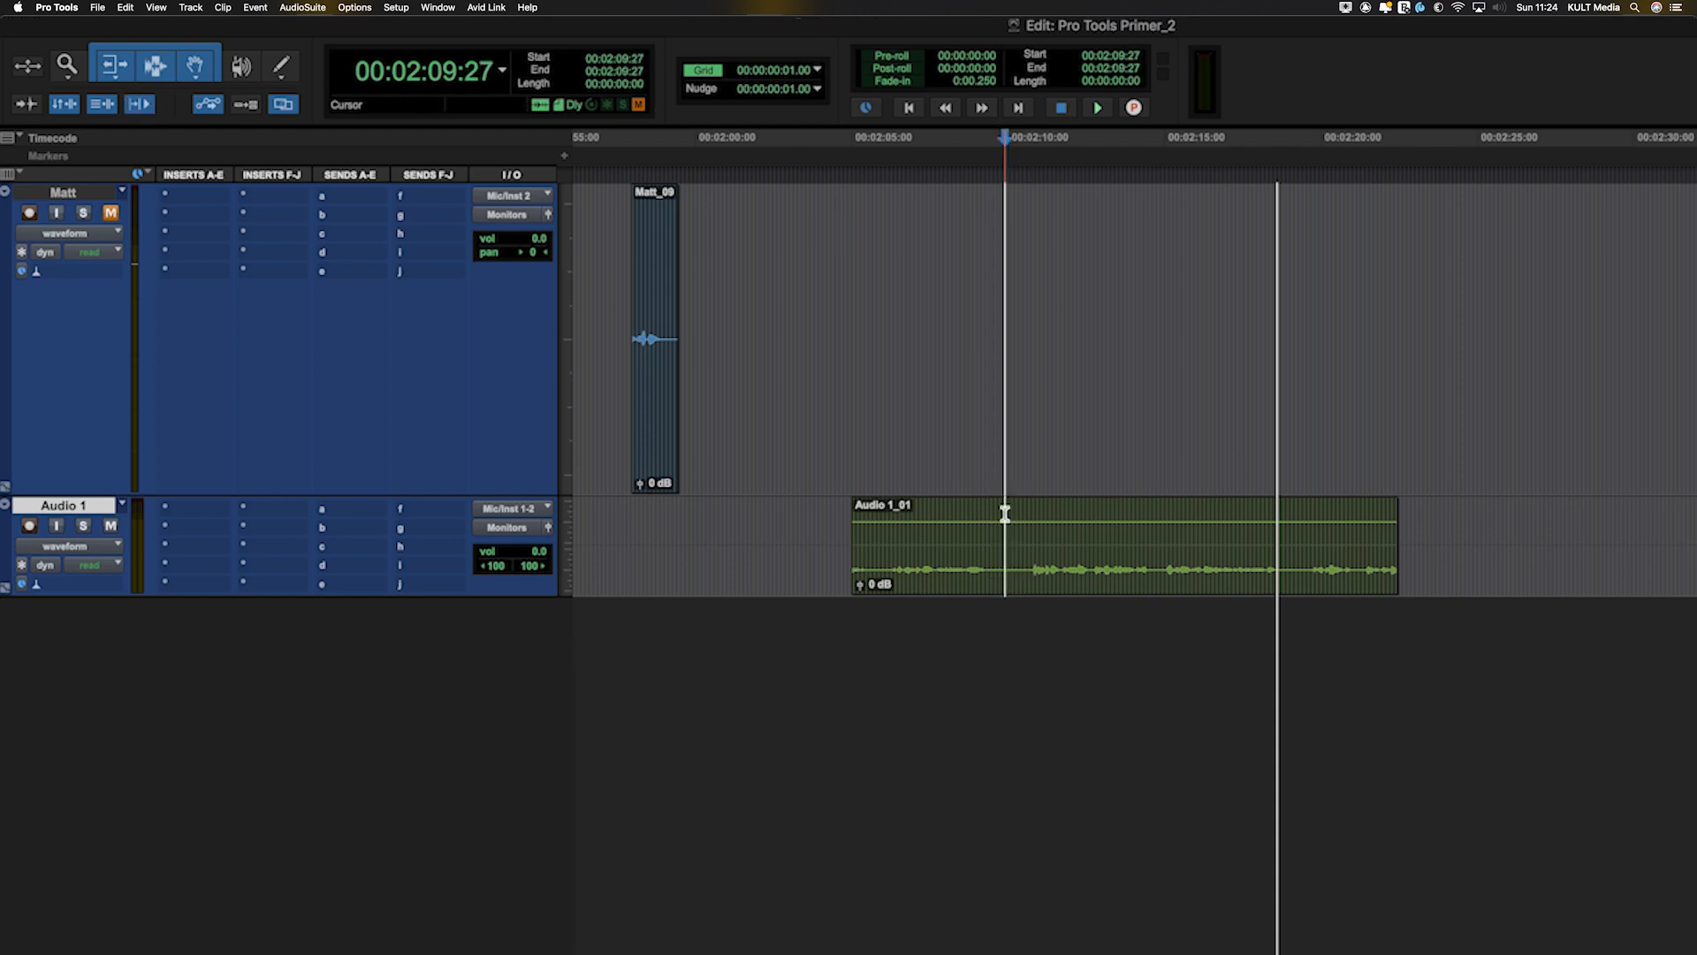